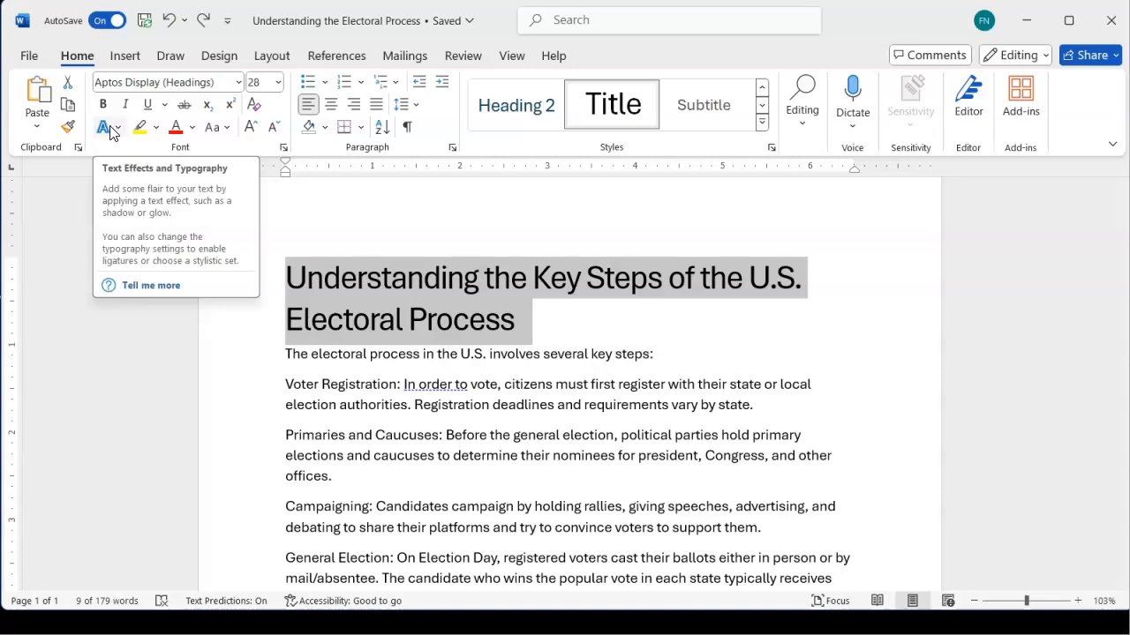
Apply the Text Effect with Orange, Accent color 2 fill and outline to the title
left_click(111, 133)
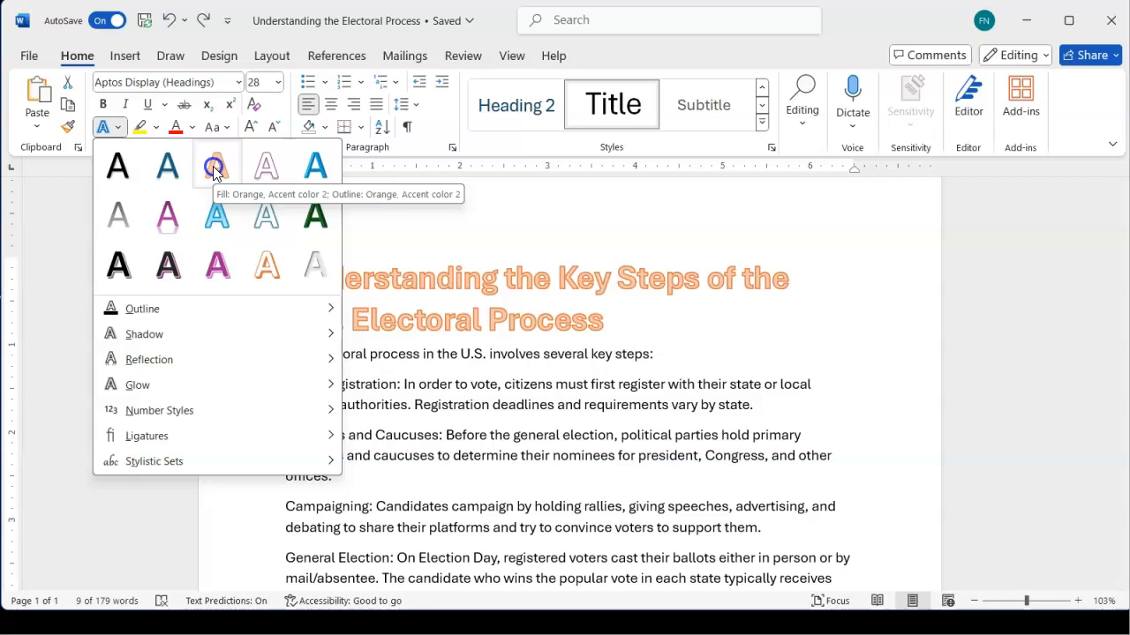
left_click(214, 167)
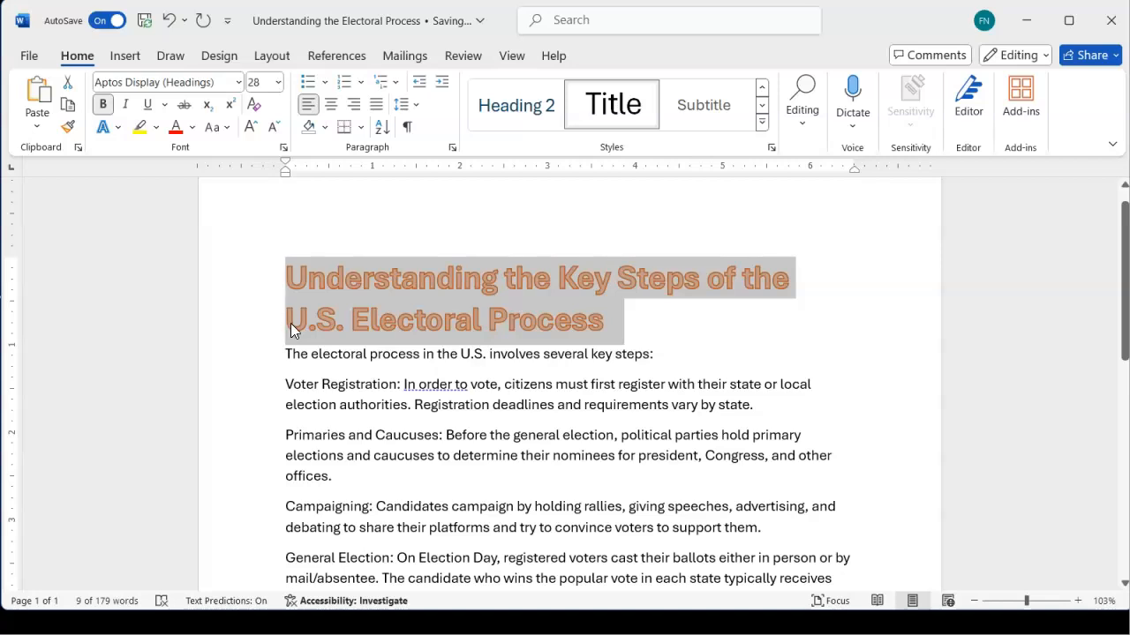
Bold the six labels: Voter Registration, Primaries and Caucuses, Campaigning, General Election, Electoral College, Certification and Inauguration
scroll(301, 395, "down", 1)
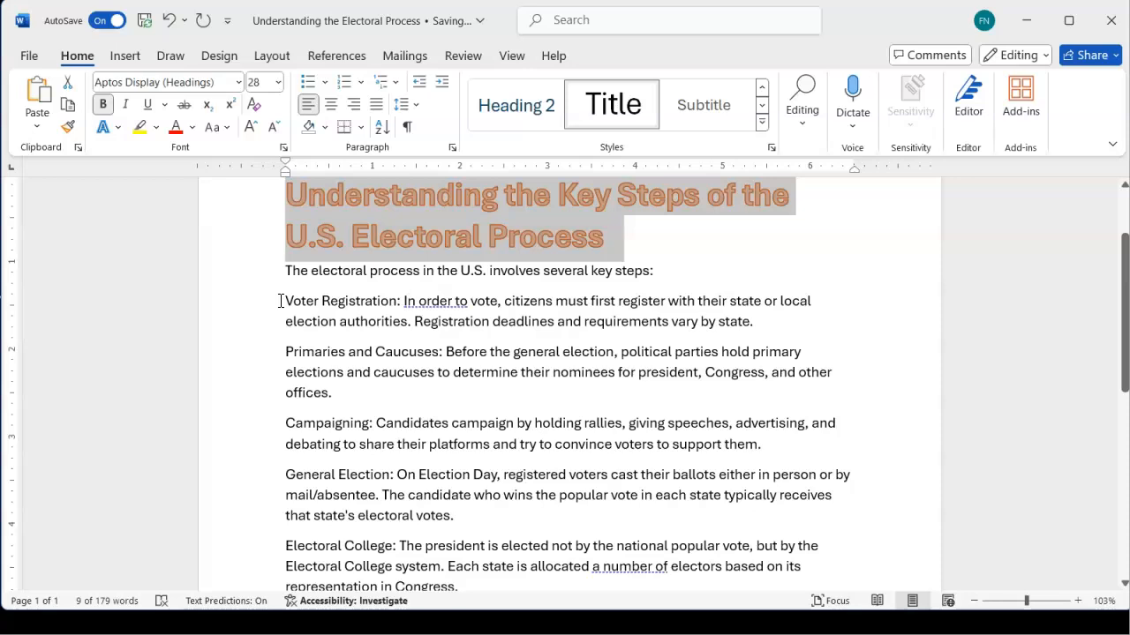
left_click_drag(285, 300, 398, 303)
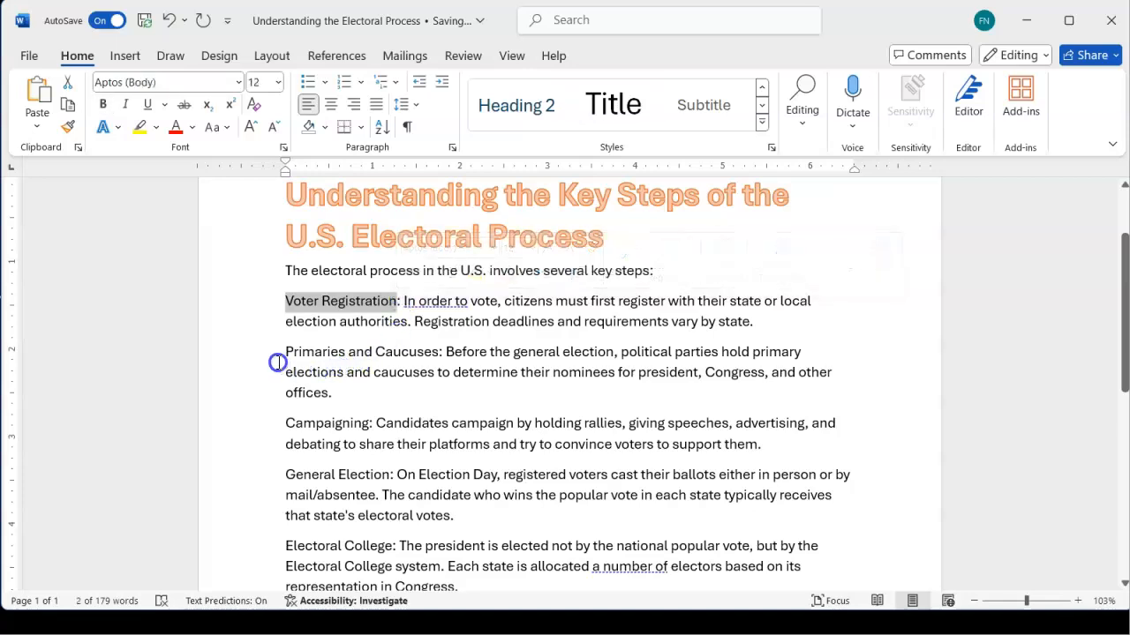
left_click_drag(287, 348, 421, 359)
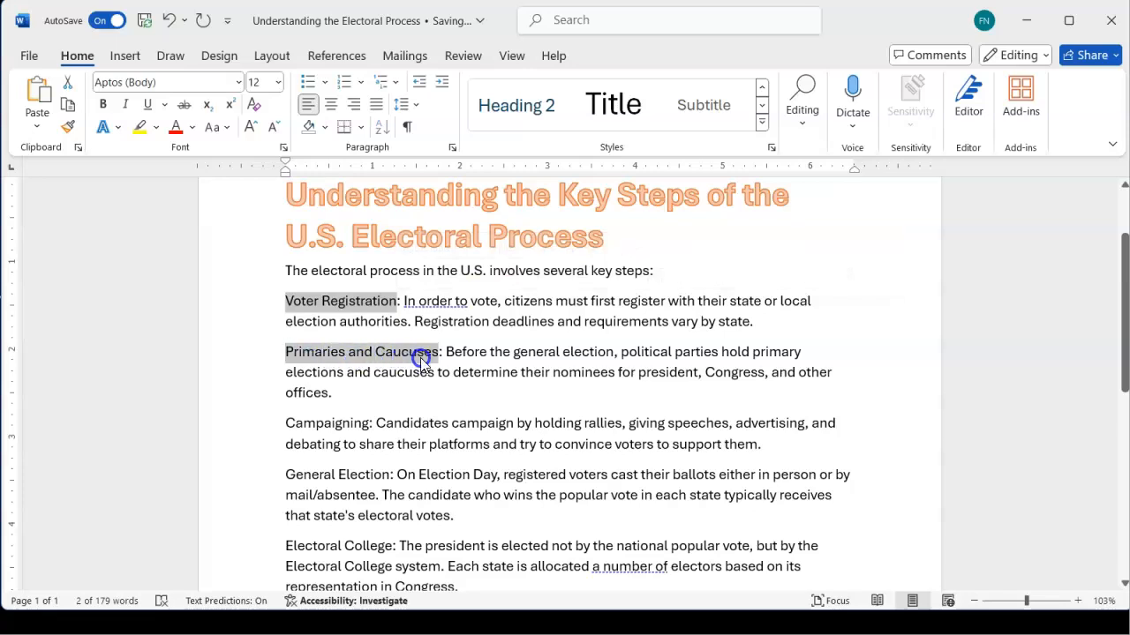
left_click_drag(282, 418, 369, 430)
left_click_drag(285, 474, 386, 486)
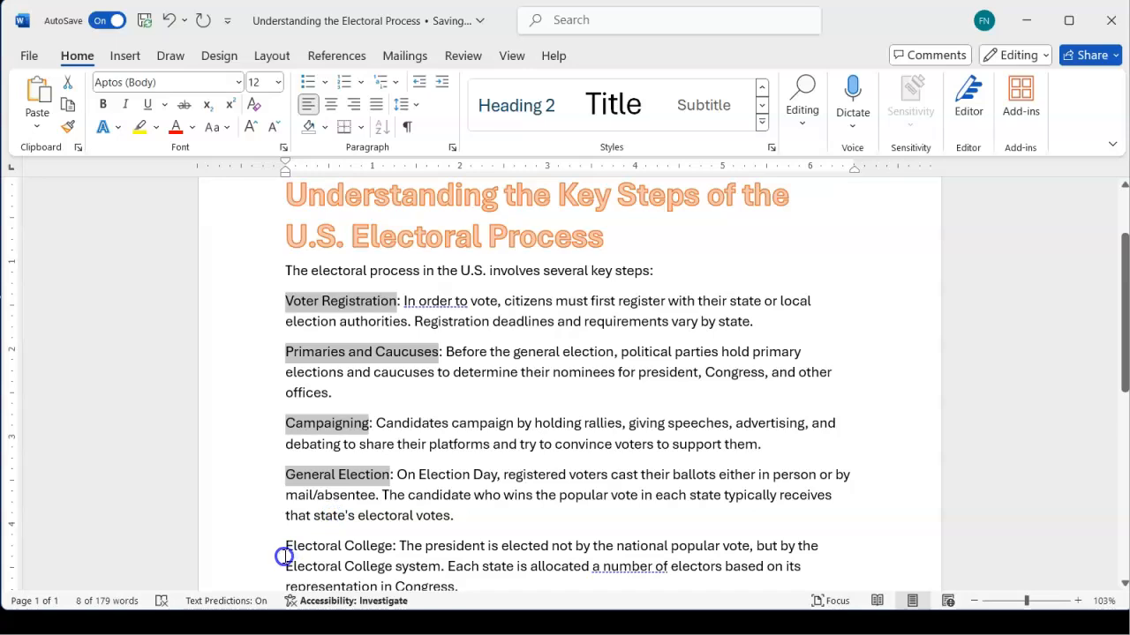
left_click_drag(283, 547, 382, 561)
scroll(379, 560, "down", 5)
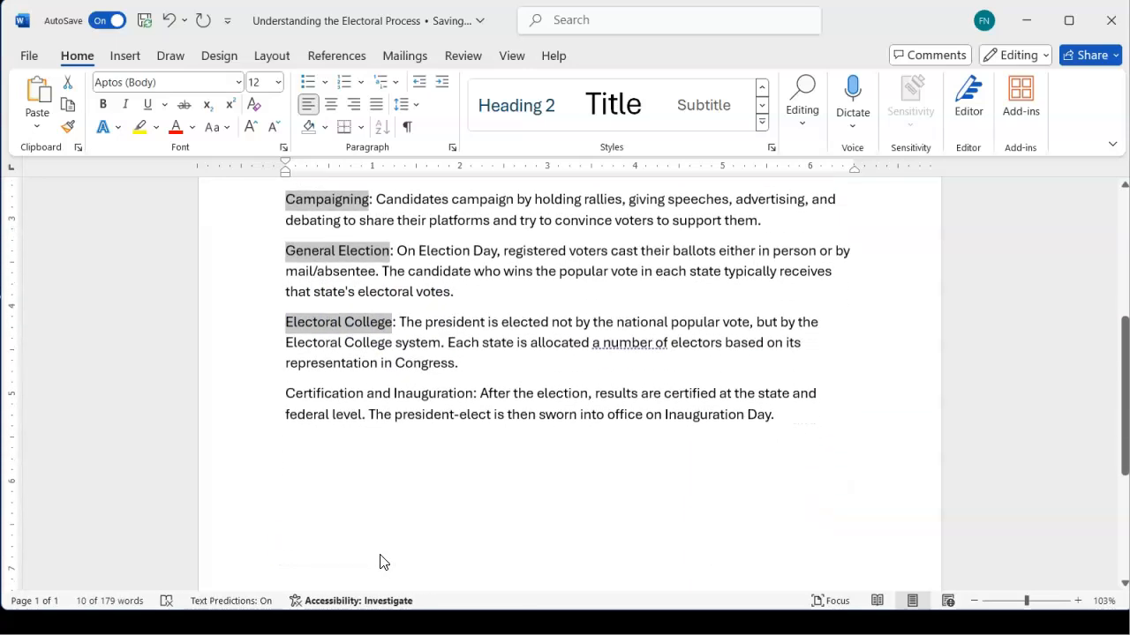
left_click_drag(290, 359, 454, 378)
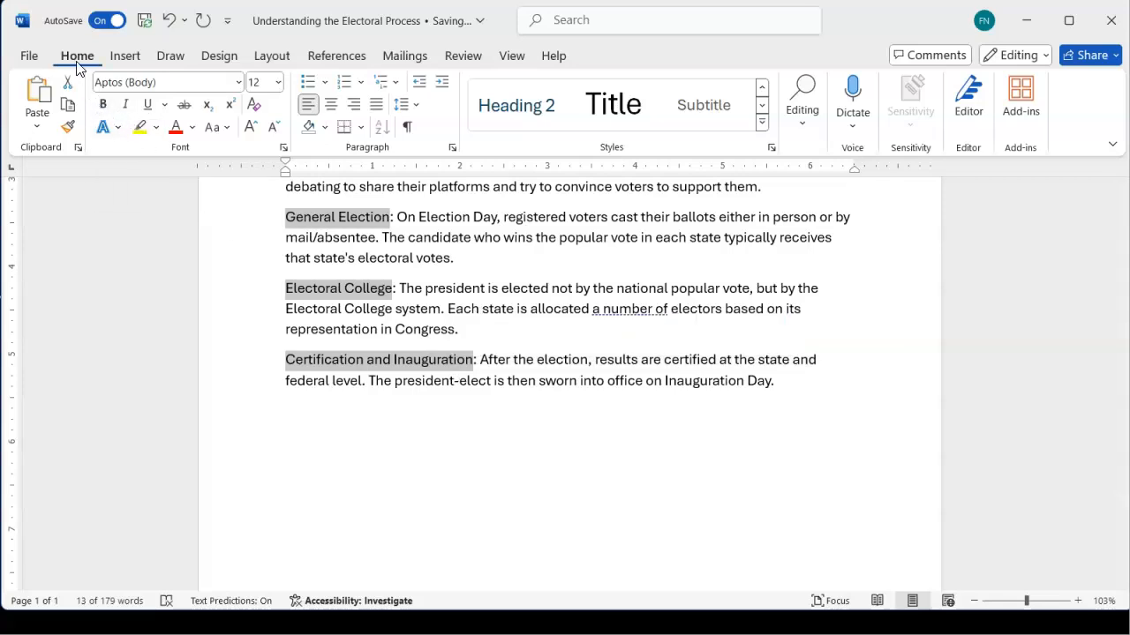
left_click(101, 106)
Colour the selected bold labels Dark Blue, Text 2, Lighter 25%, then deselect to review
scroll(287, 371, "up", 4)
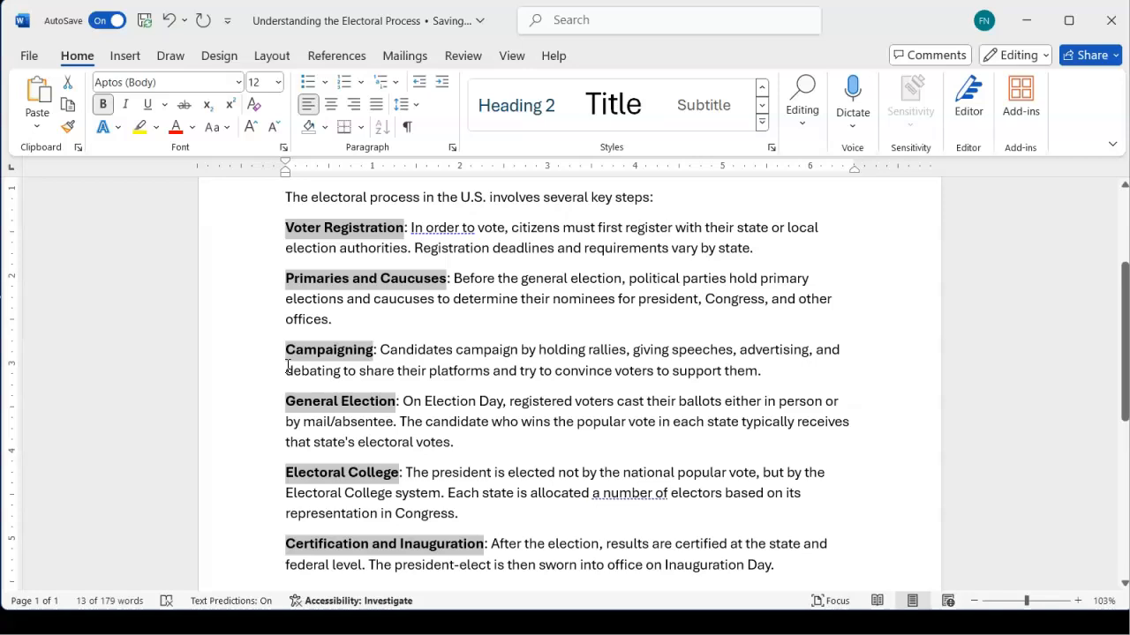
left_click(193, 136)
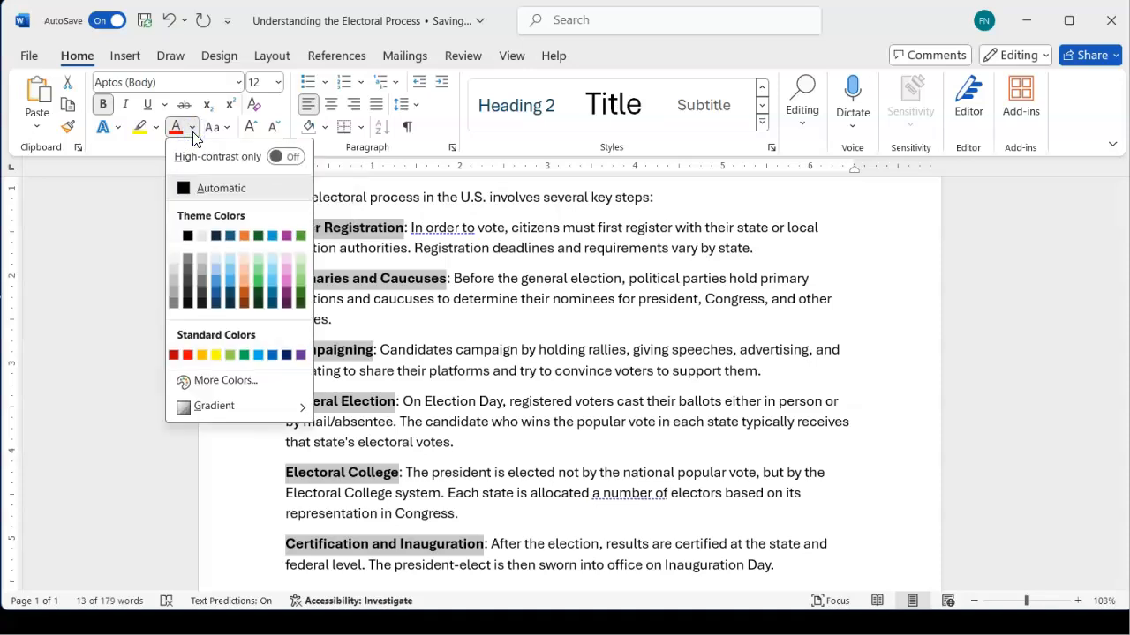
left_click(194, 136)
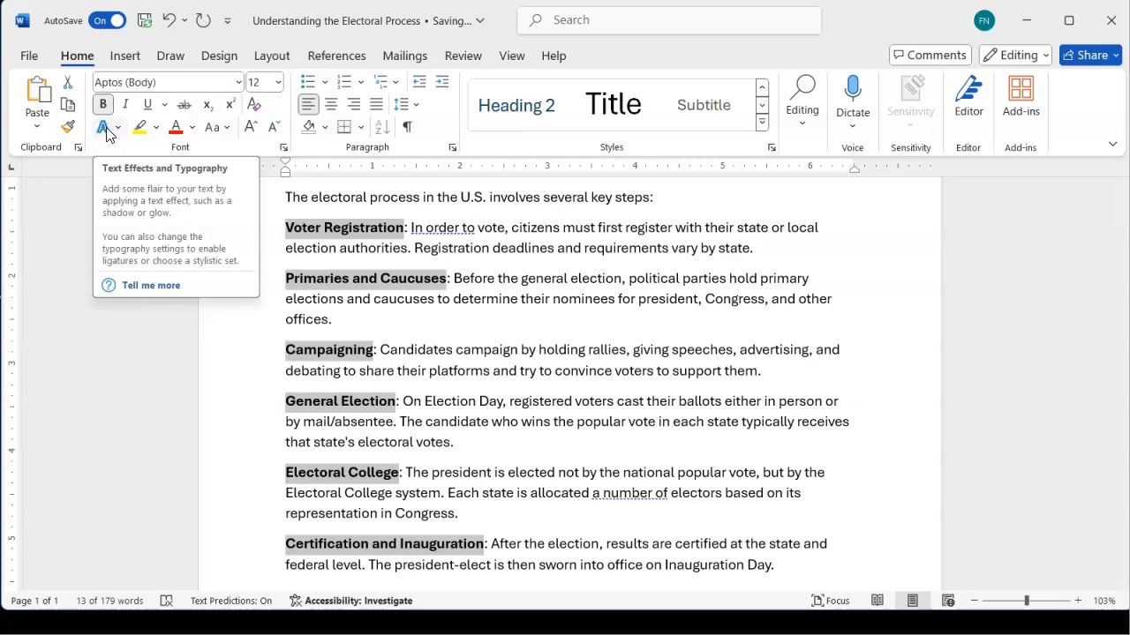
left_click(194, 128)
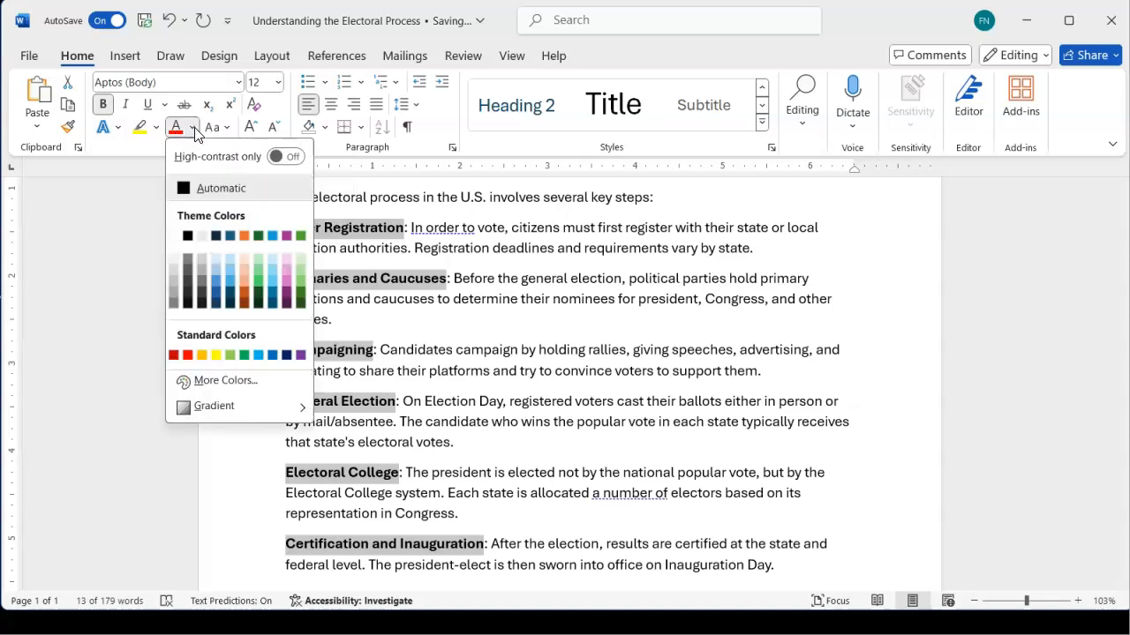
left_click(217, 300)
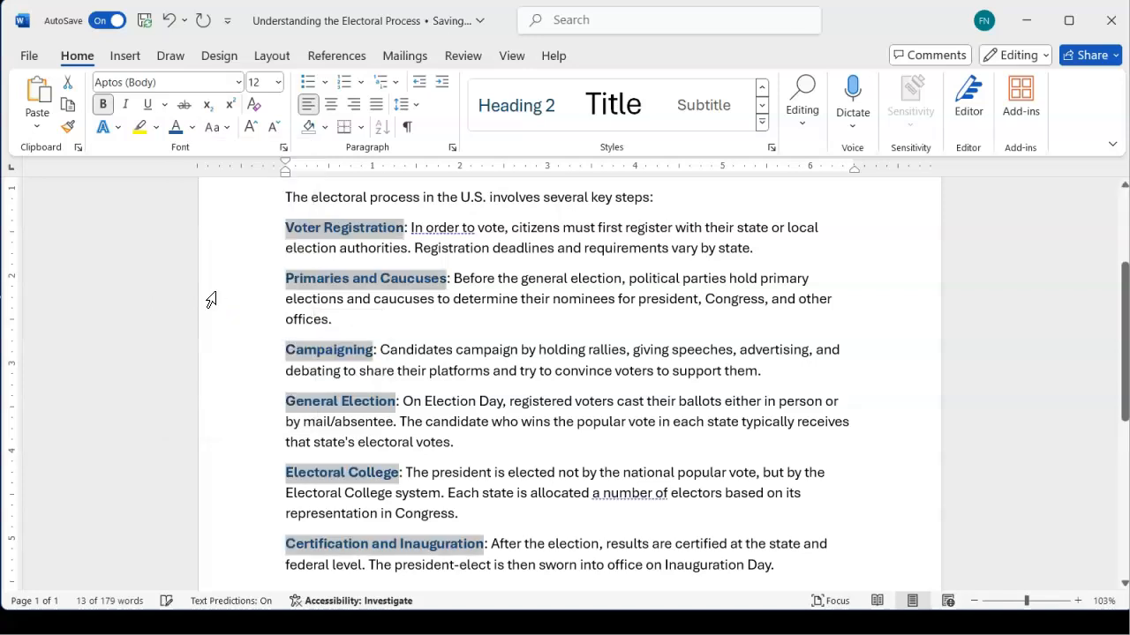
left_click(365, 294)
scroll(364, 294, "up", 2)
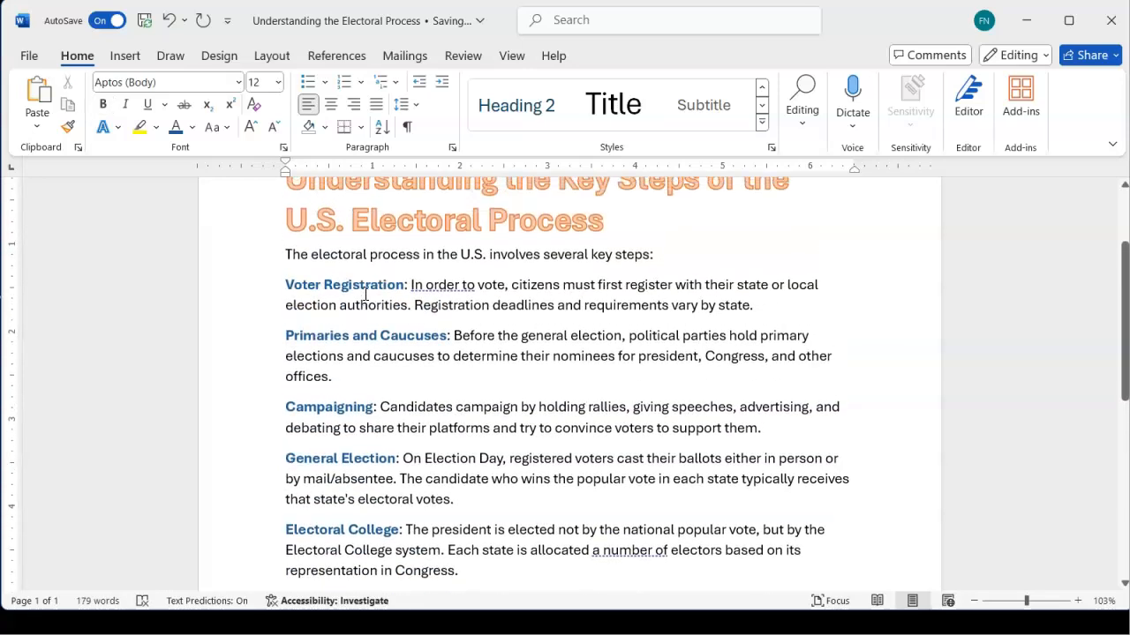
scroll(365, 294, "up", 1)
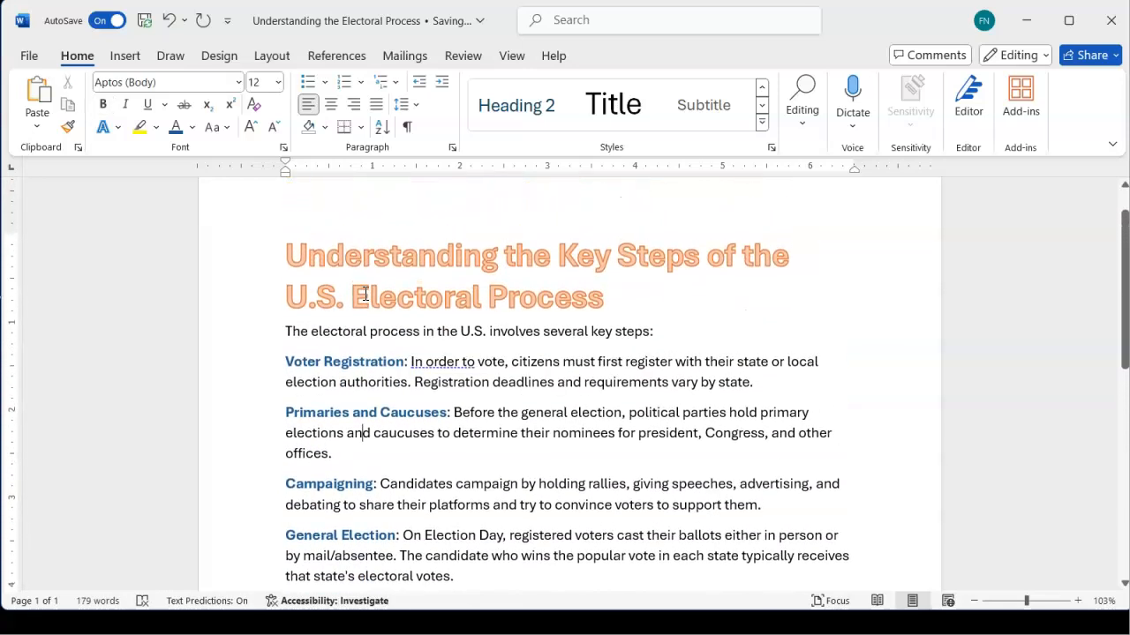
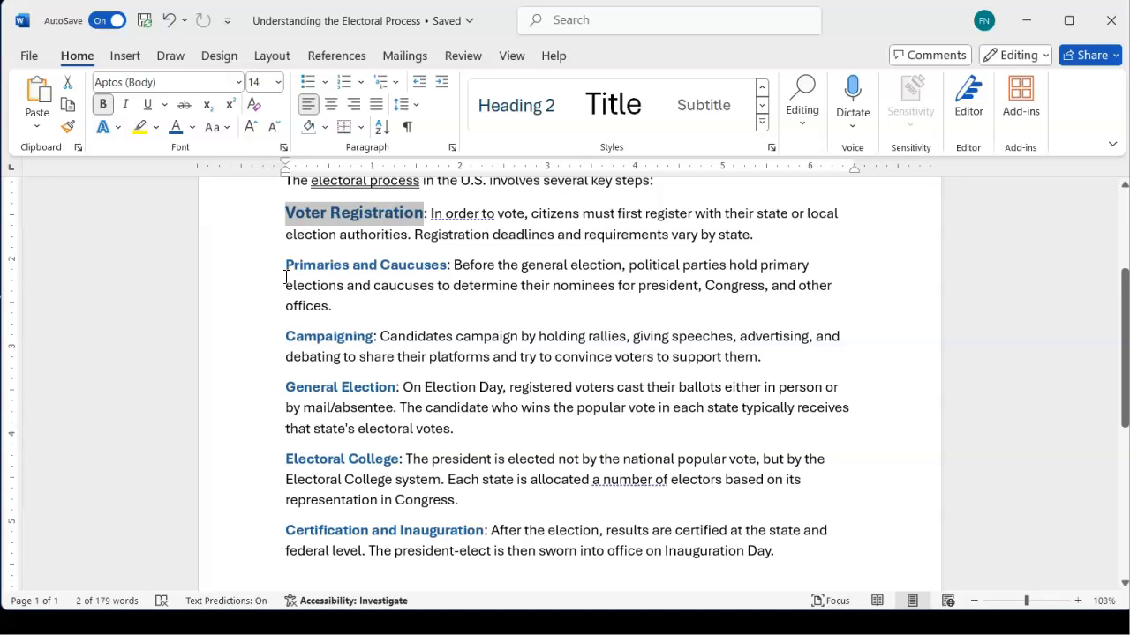
left_click_drag(291, 265, 433, 272)
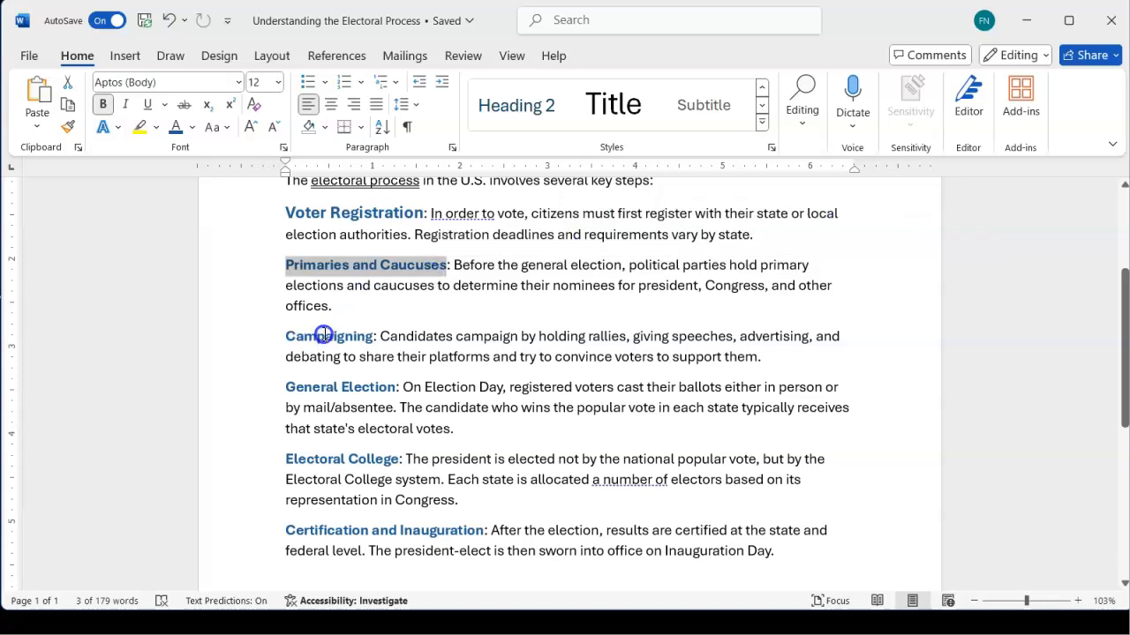
double_click(324, 336, "ctrl")
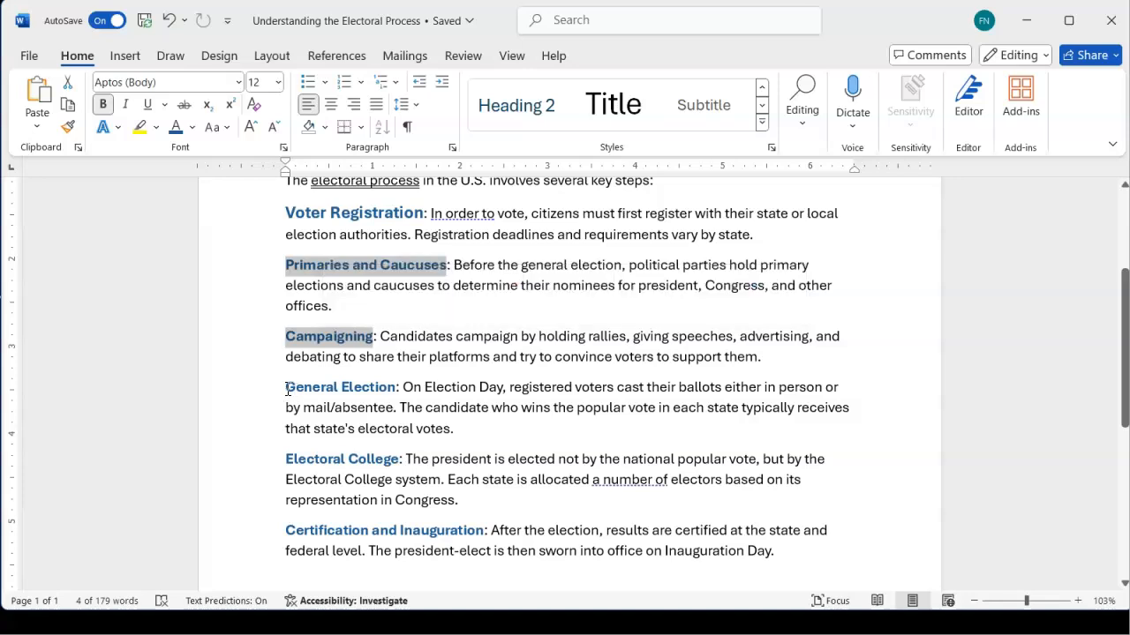
left_click_drag(286, 389, 376, 390)
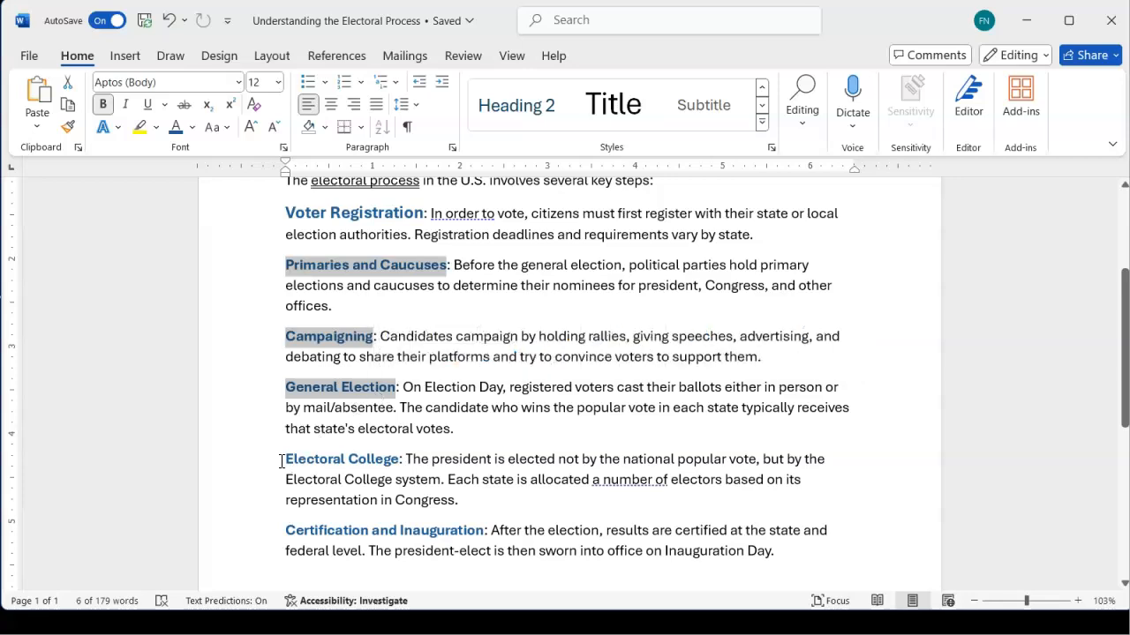
left_click_drag(282, 462, 350, 465)
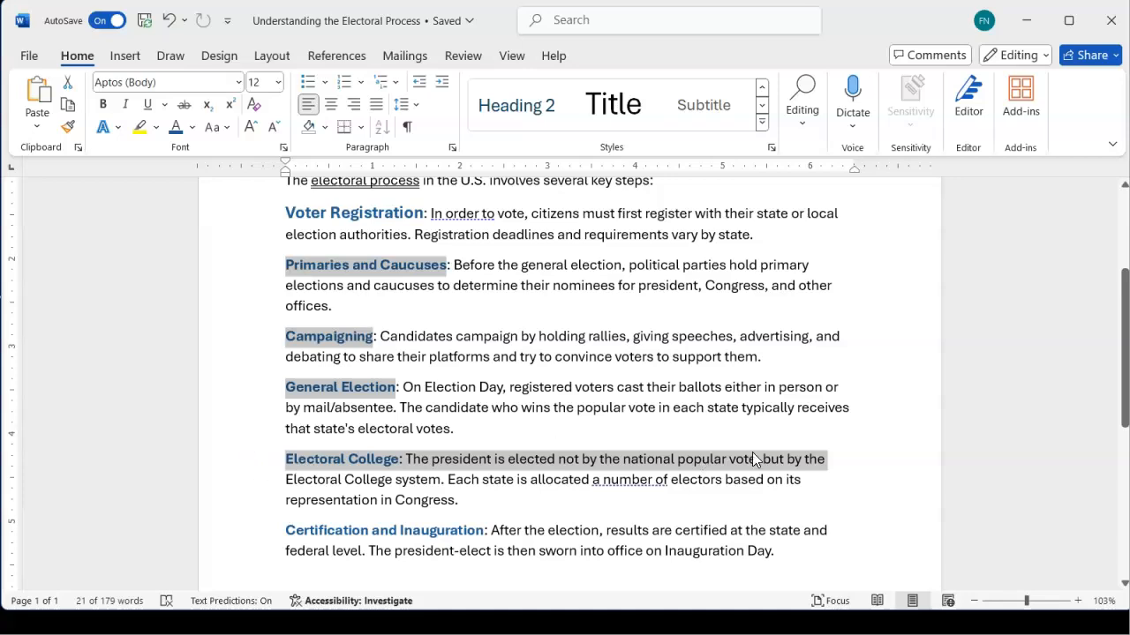
Select the five labels Primaries and Caucuses, Campaigning, General Election, Electoral College and Certification and Inauguration together
left_click(732, 462)
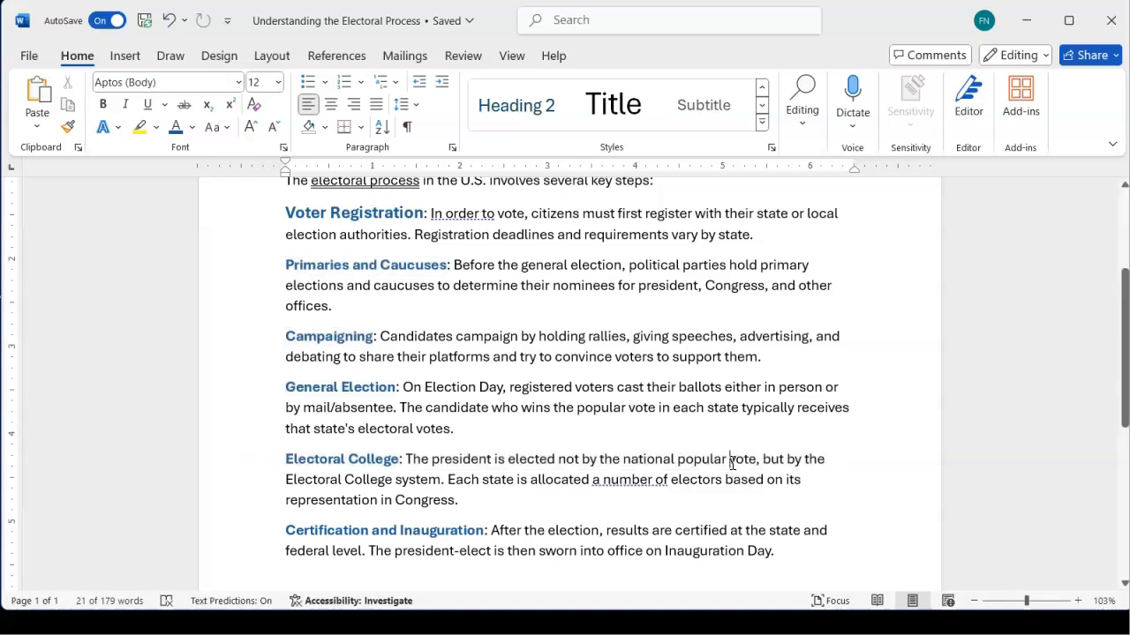
scroll(491, 453, "up", 1)
scroll(491, 454, "down", 2)
scroll(490, 453, "up", 2)
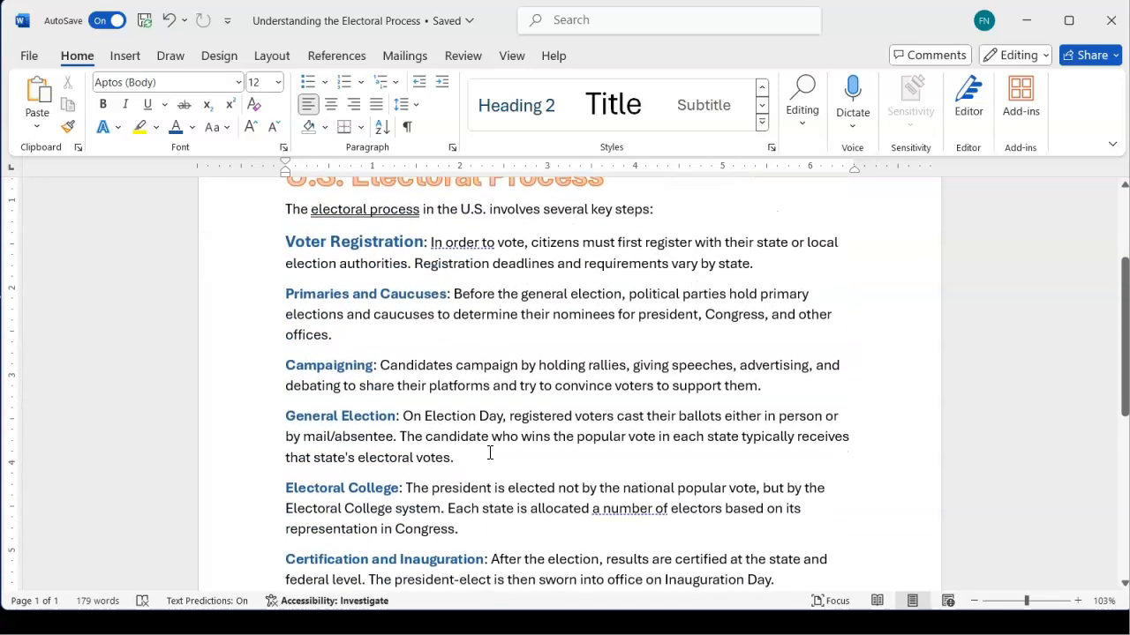
scroll(490, 453, "down", 1)
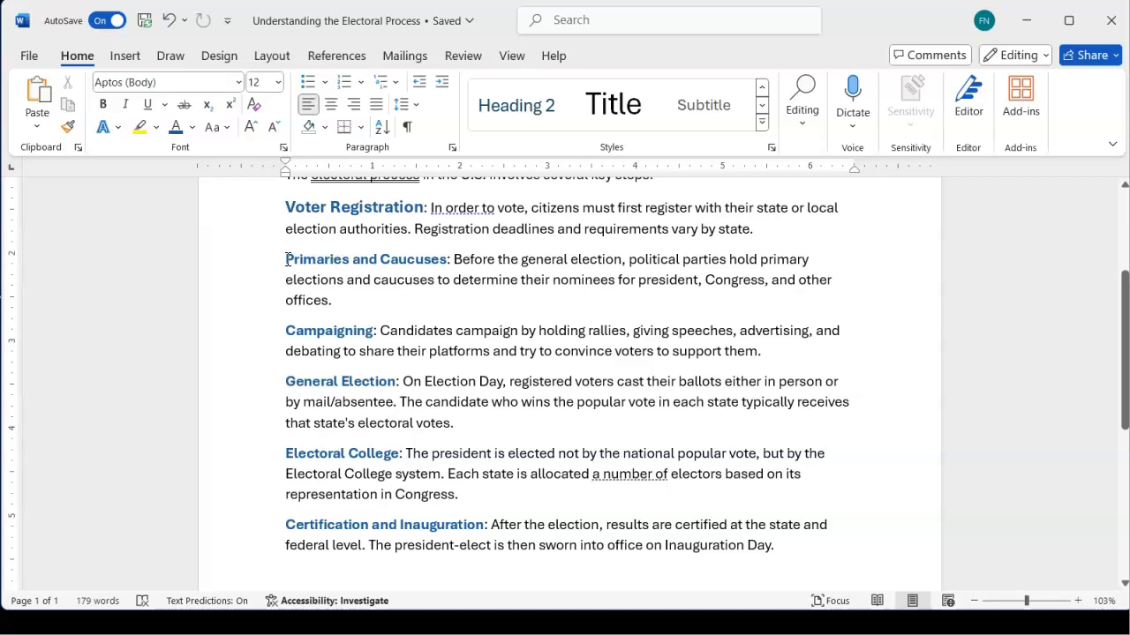
left_click_drag(287, 260, 421, 266)
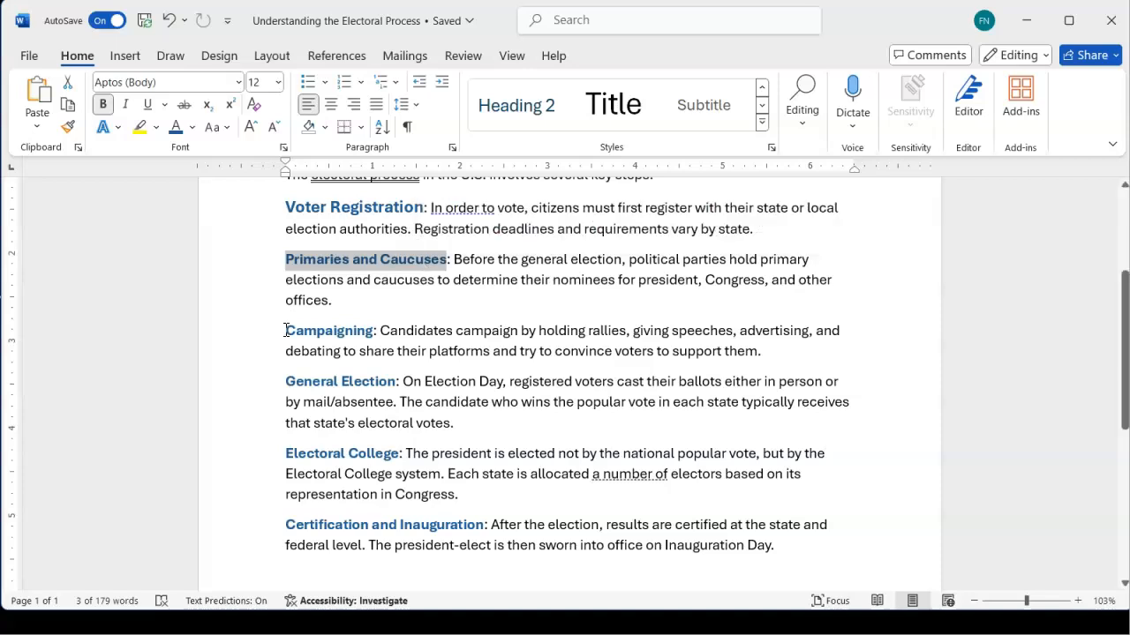
left_click_drag(285, 331, 373, 333)
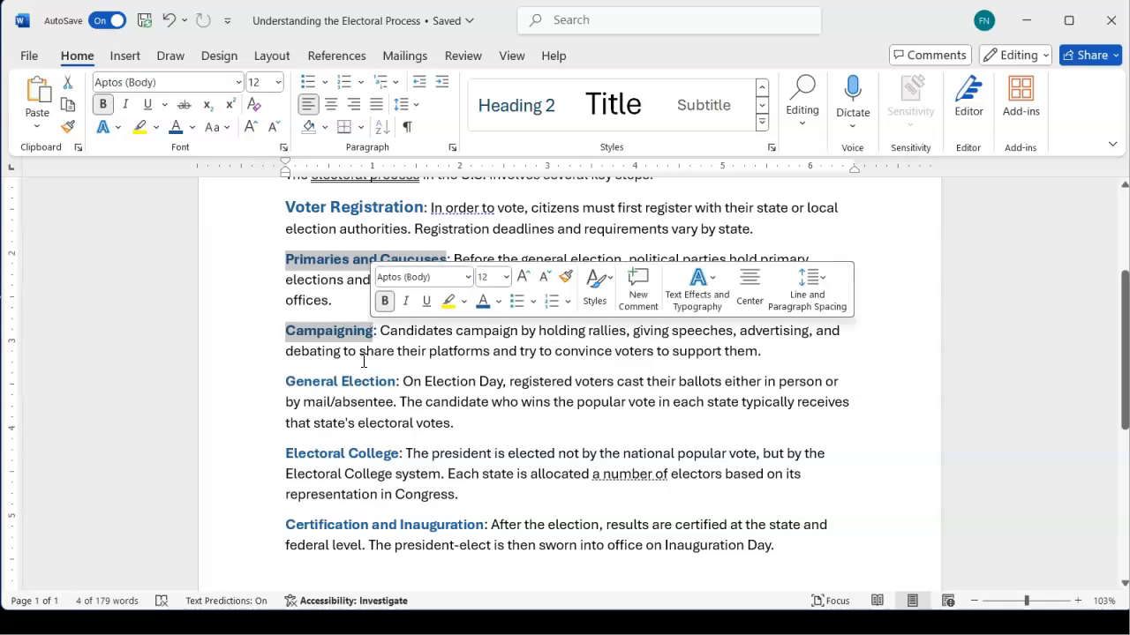
left_click_drag(286, 381, 397, 387)
left_click_drag(297, 449, 399, 461, "ctrl")
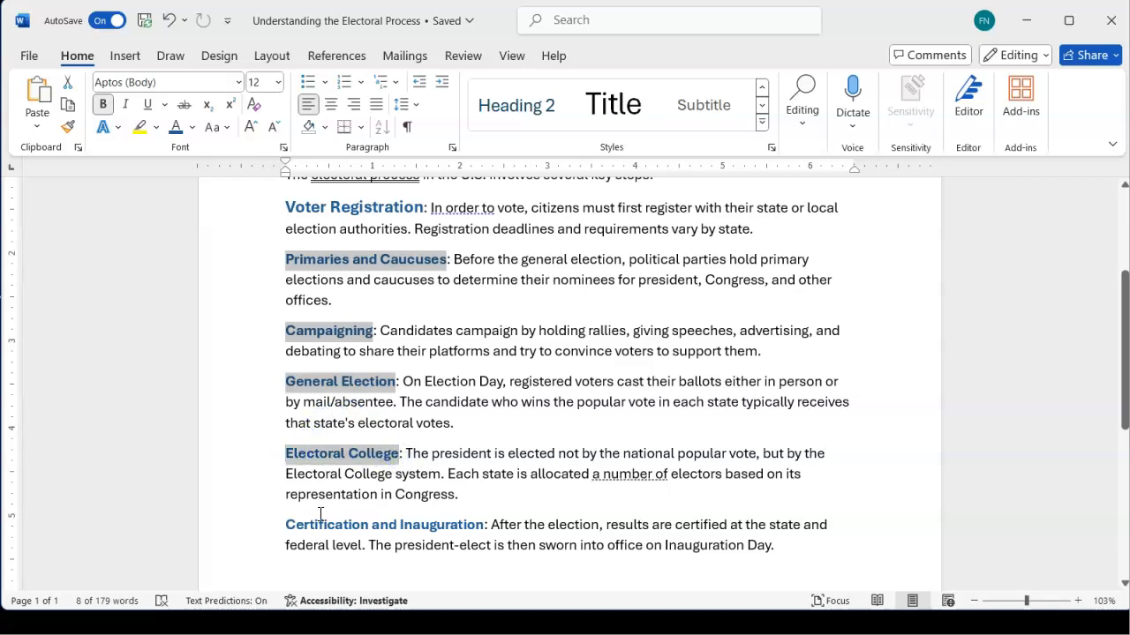
left_click_drag(287, 525, 451, 529, "ctrl")
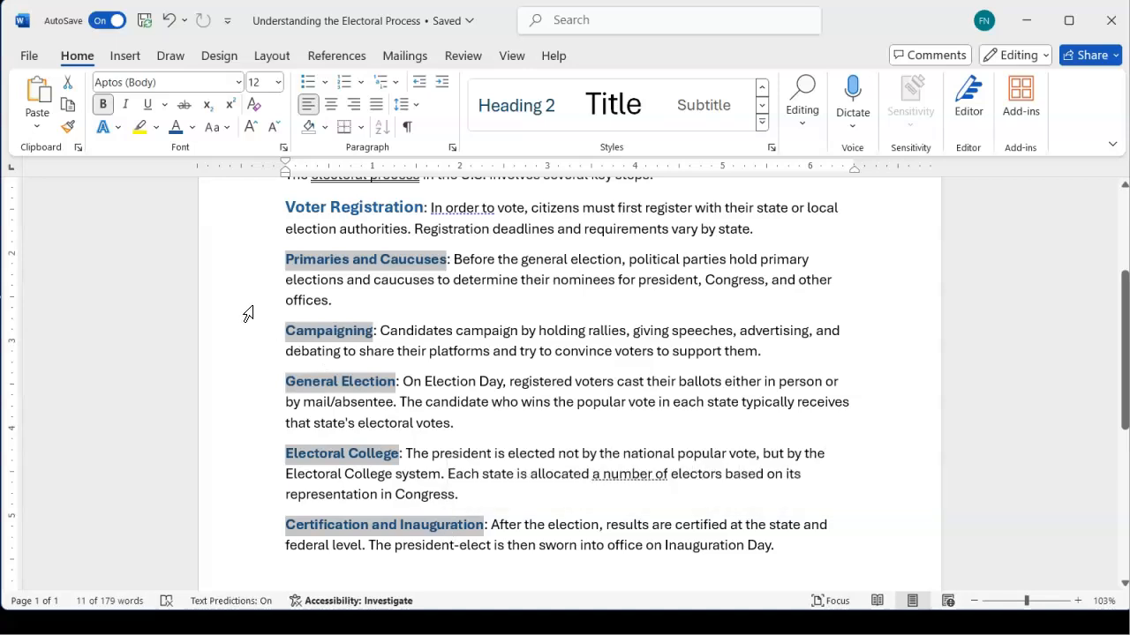
Increase the selected labels' font size from 12 to 14 pt
left_click(252, 129)
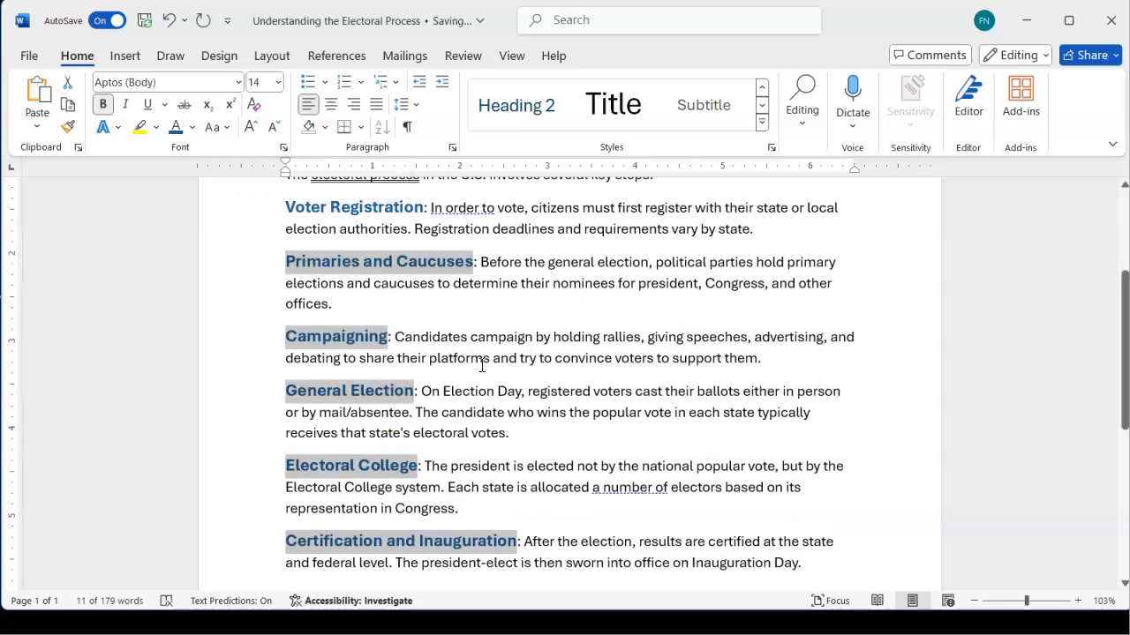
scroll(482, 366, "down", 1)
scroll(482, 366, "up", 1)
scroll(482, 365, "up", 1)
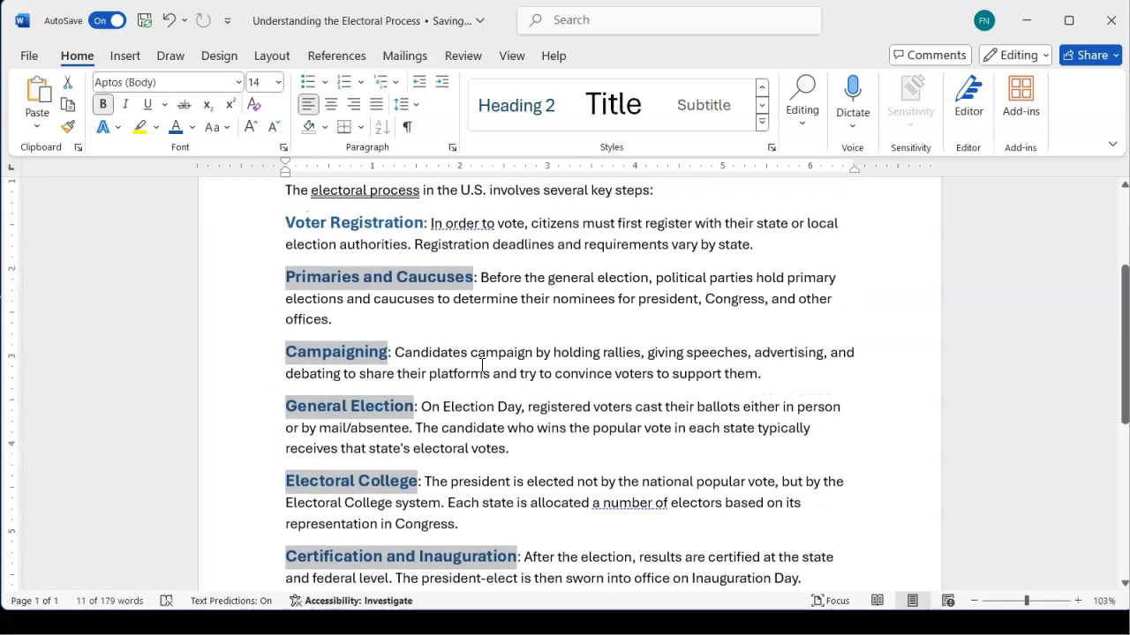
scroll(482, 364, "down", 1)
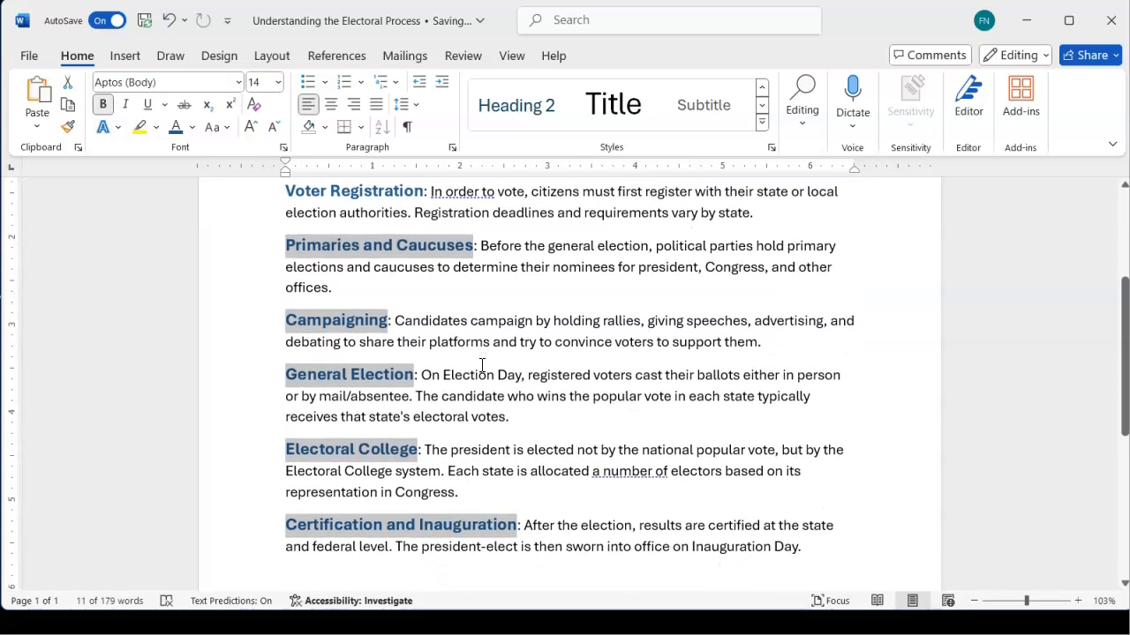
scroll(481, 365, "up", 1)
scroll(481, 364, "down", 1)
scroll(482, 365, "up", 1)
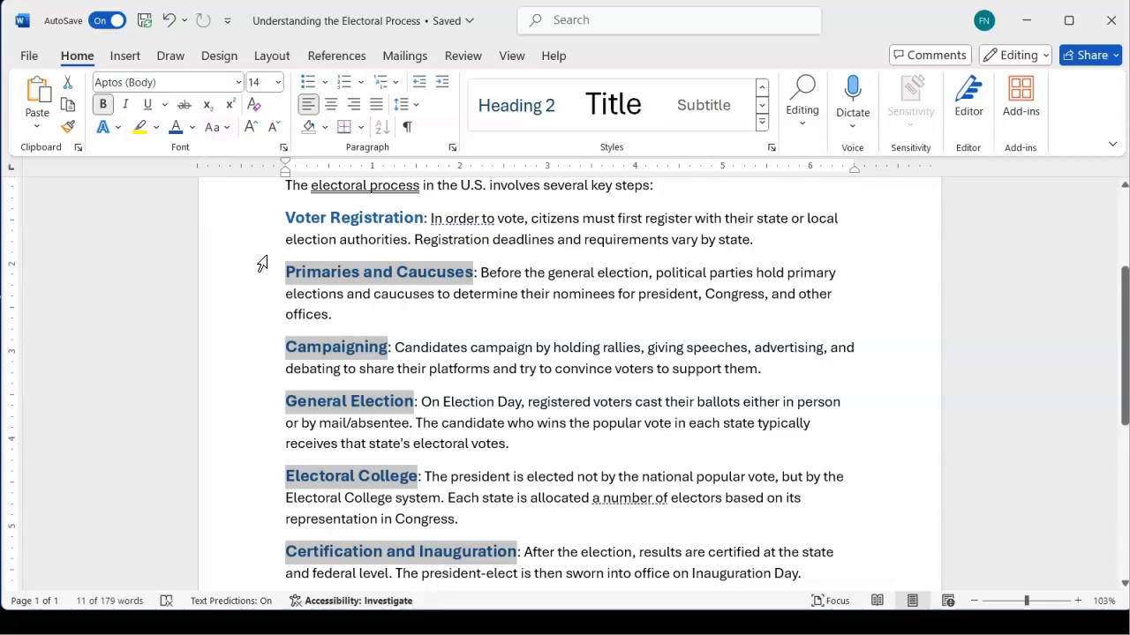
Add Voter Registration to the selection and change all six labels to UPPERCASE
left_click(293, 219)
left_click_drag(292, 220, 382, 222)
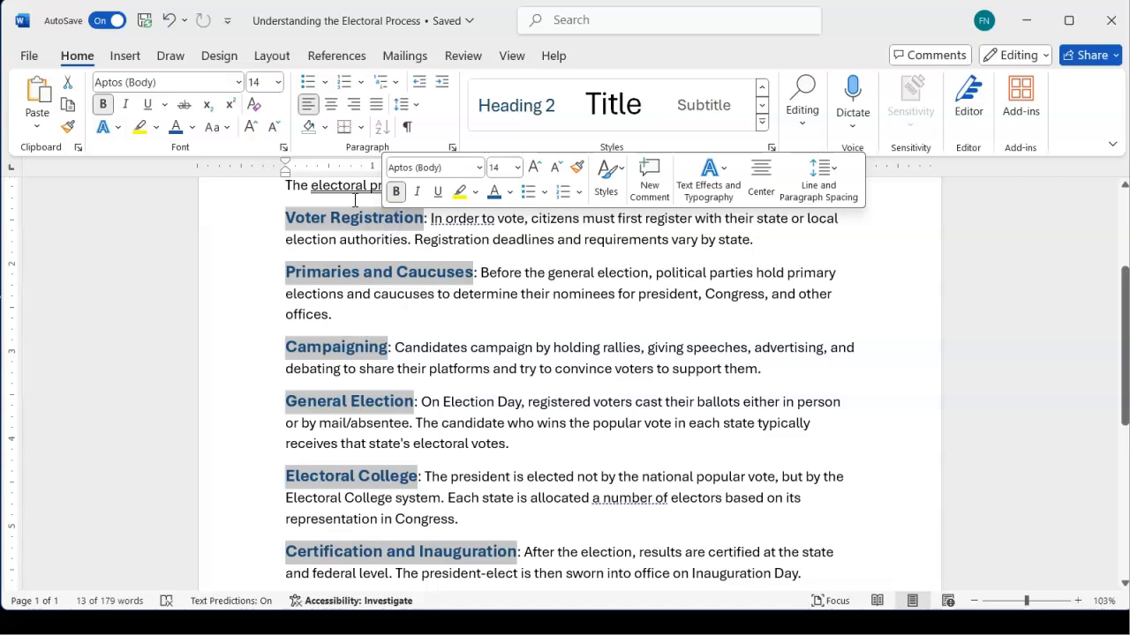
left_click(216, 135)
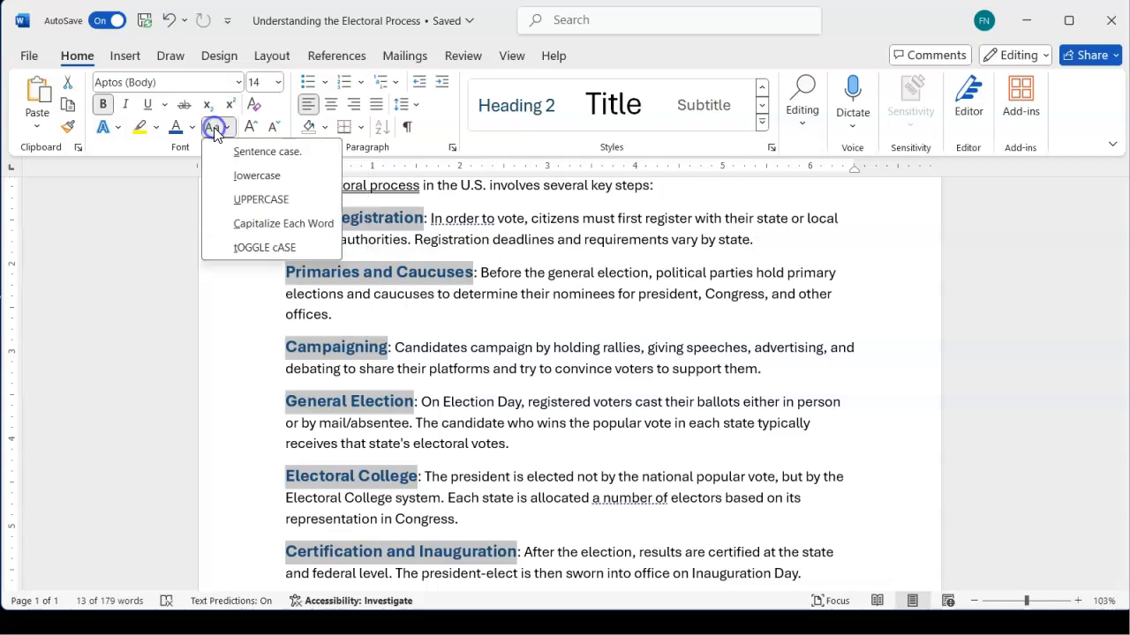
left_click(248, 203)
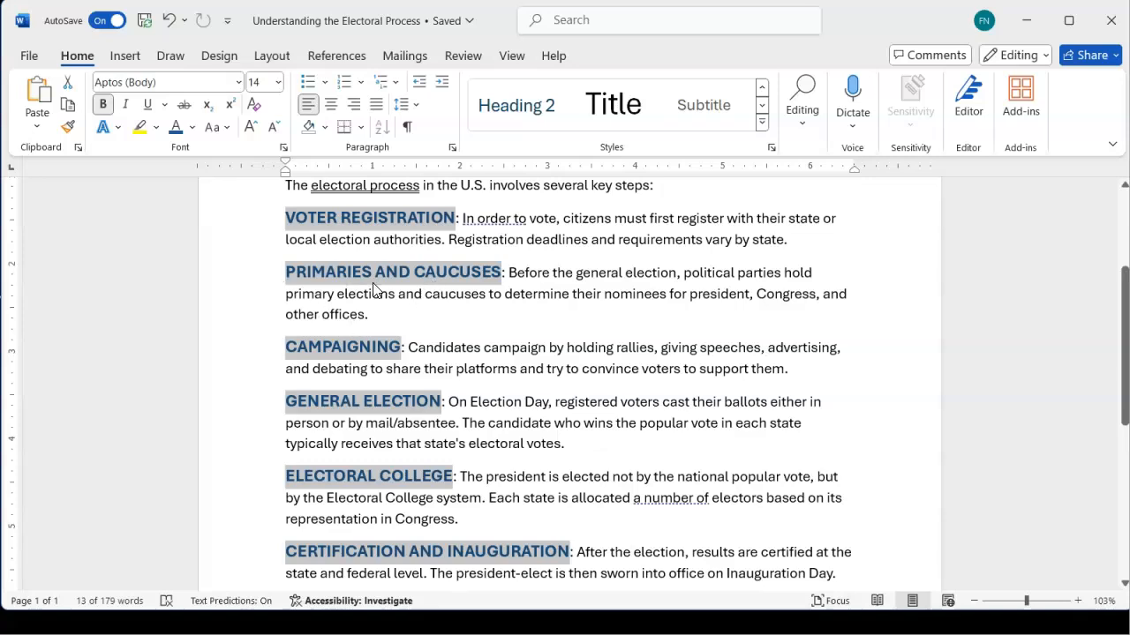
scroll(561, 271, "up", 1)
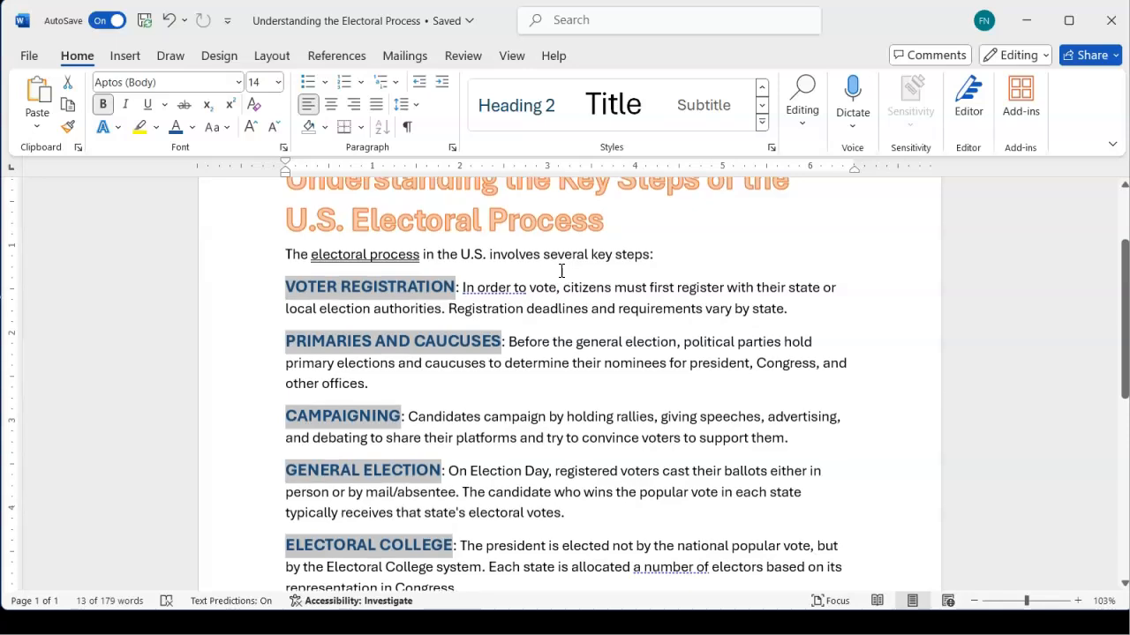
left_click(813, 225)
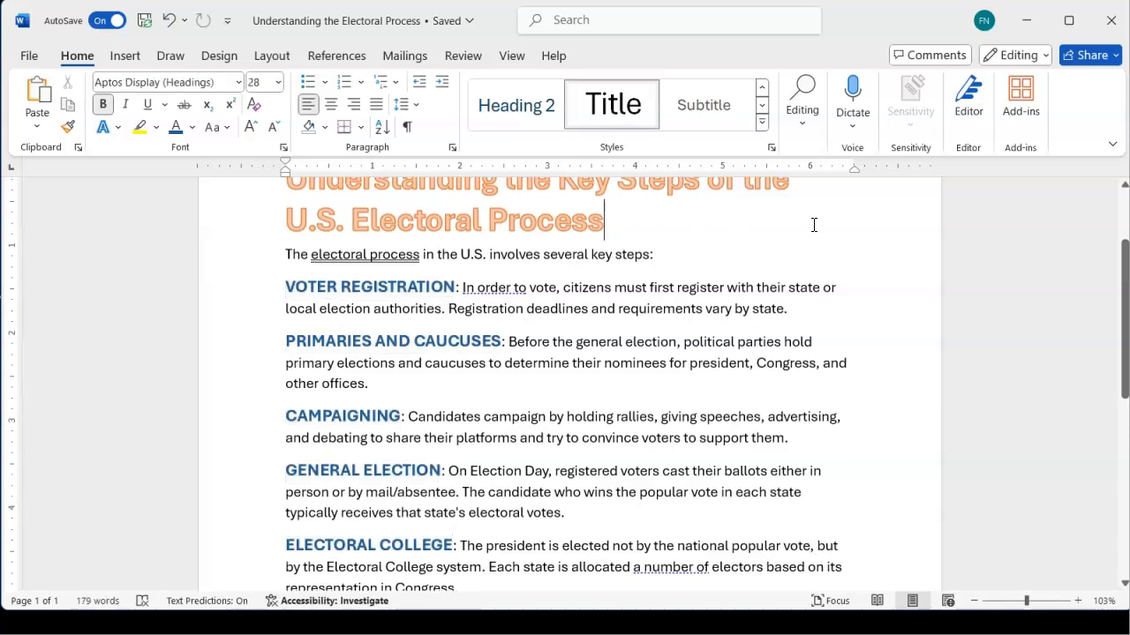
scroll(673, 358, "down", 2)
scroll(675, 359, "down", 2)
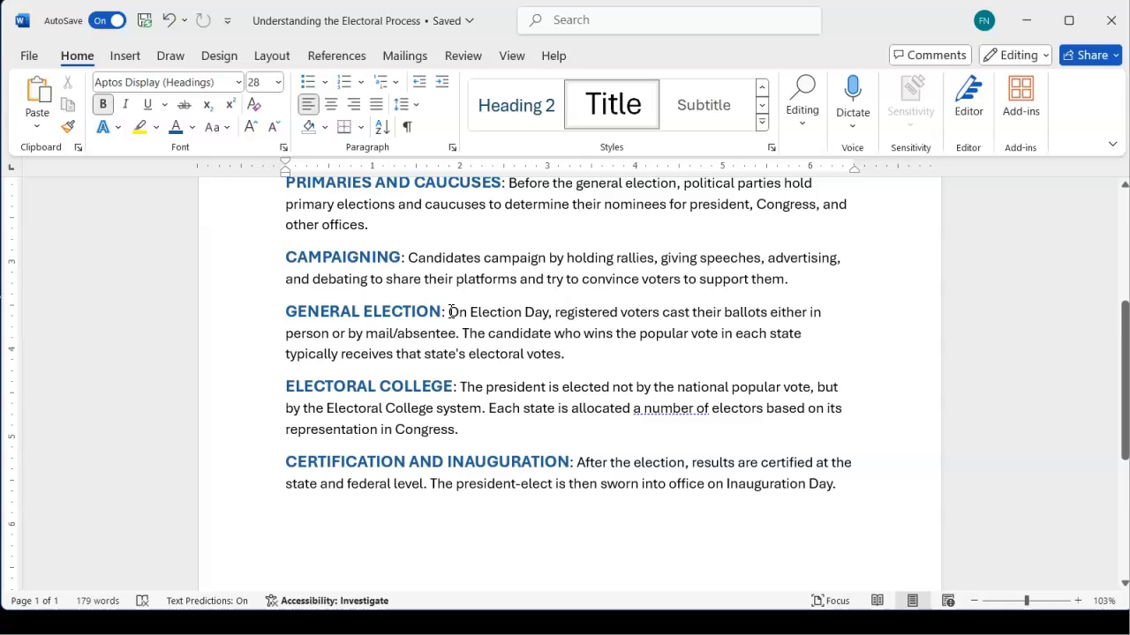
Apply yellow highlight to the sentence from 'On Election Day' to 'mail/absentee.' under GENERAL ELECTION
left_click_drag(449, 311, 462, 342)
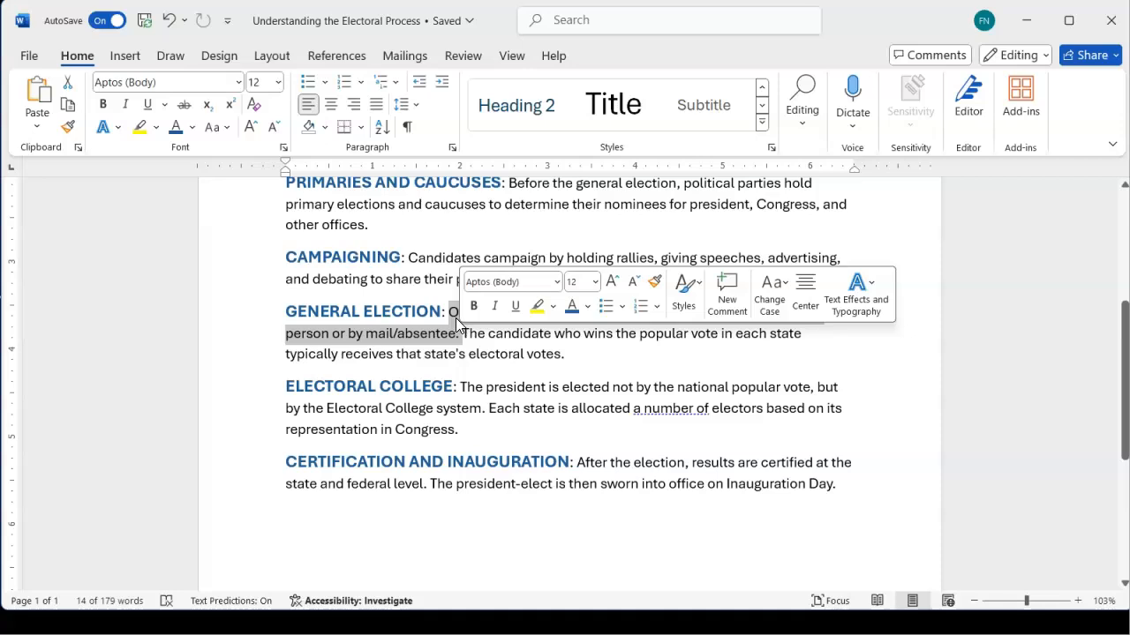
left_click(452, 316)
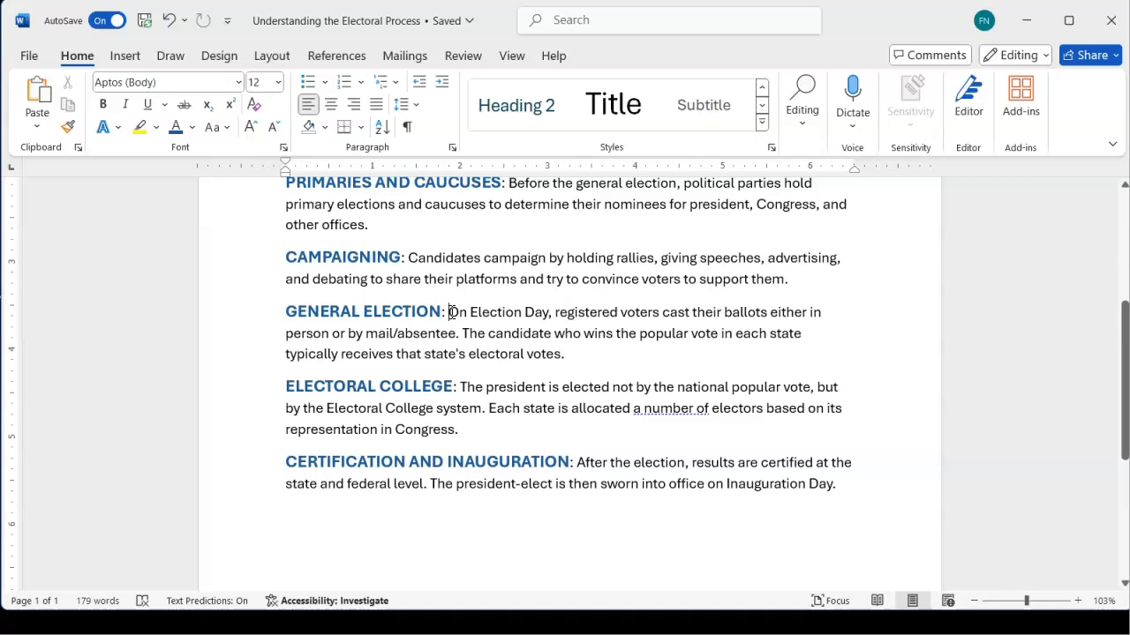
mouse_move(451, 313)
left_mouse_down()
mouse_move(645, 307)
mouse_move(552, 330)
mouse_move(450, 315)
left_mouse_up()
left_click_drag(451, 315, 459, 334)
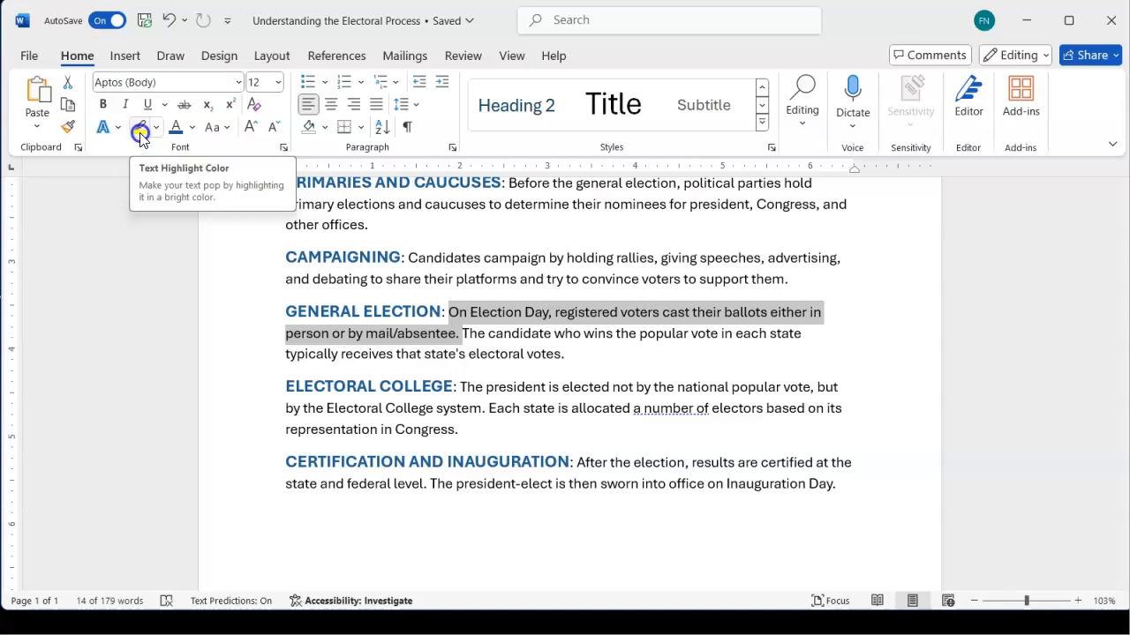
left_click(141, 132)
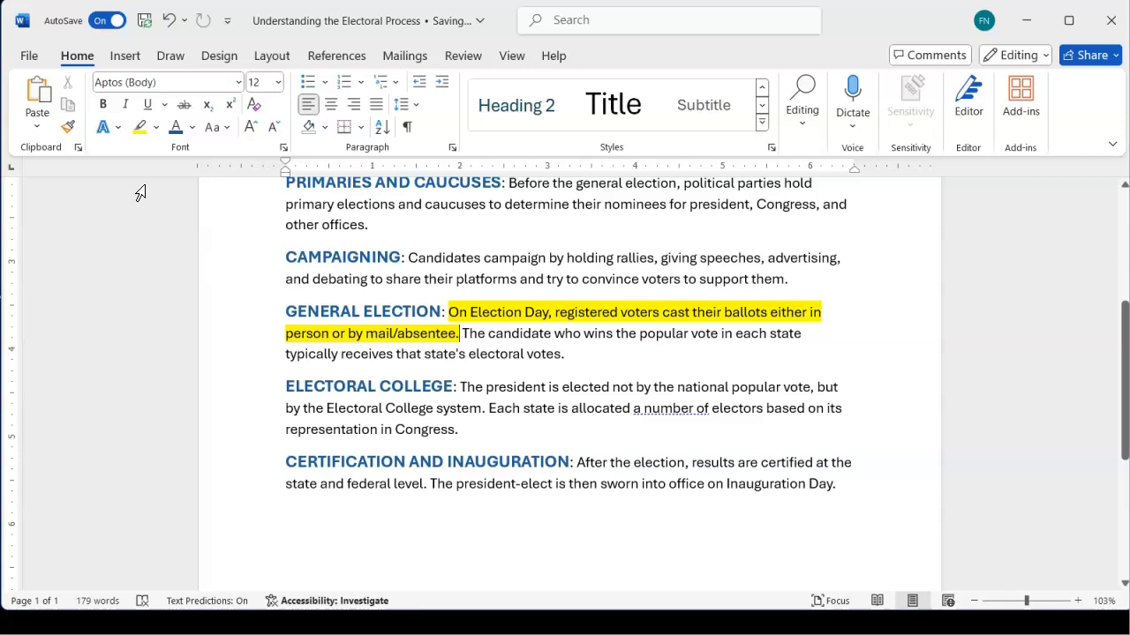
left_click(162, 131)
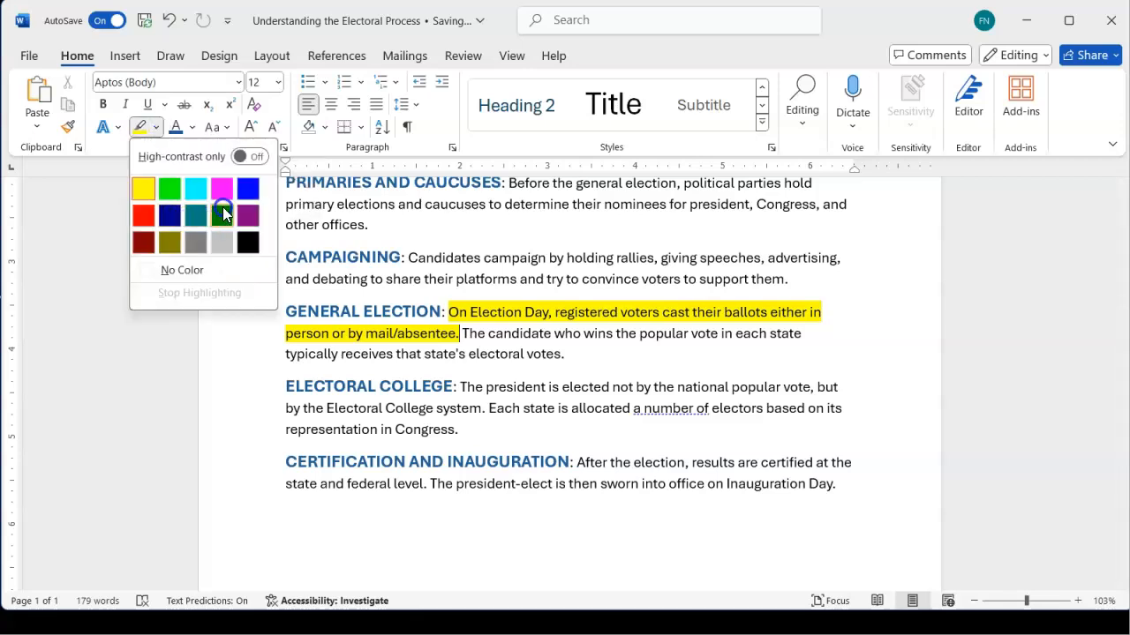
left_click(475, 316)
scroll(476, 316, "up", 1)
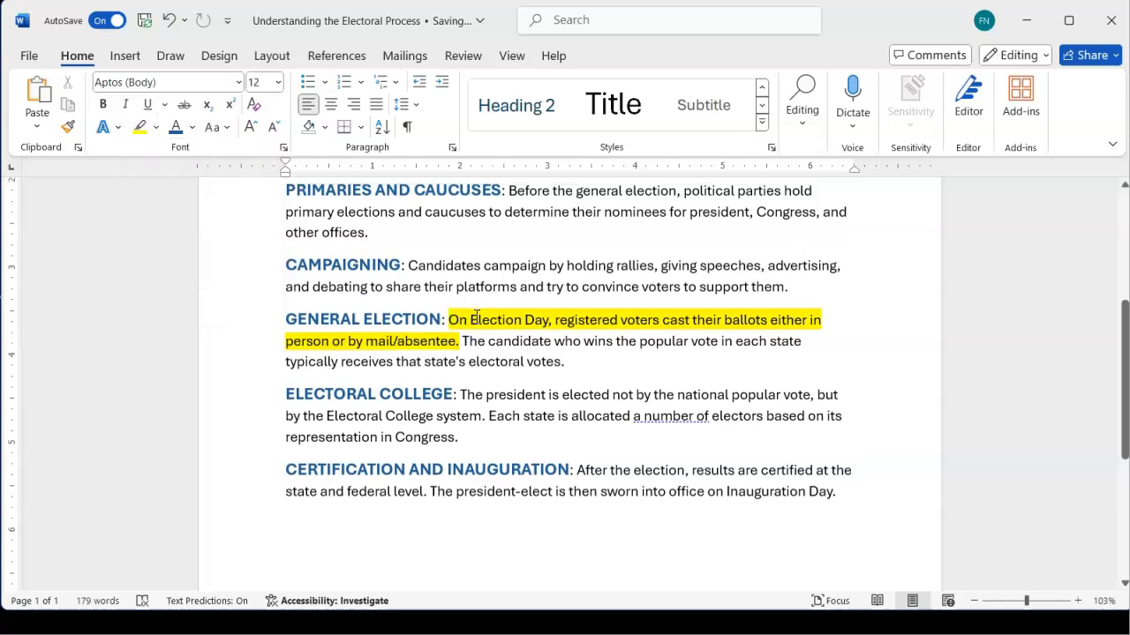
scroll(476, 317, "up", 1)
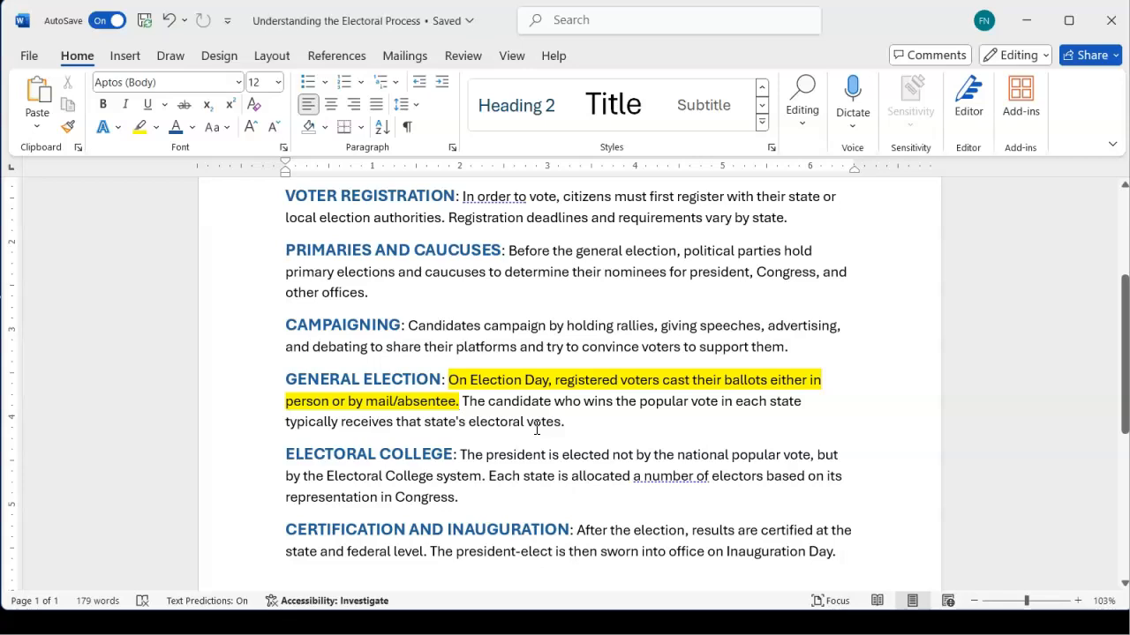
Apply strikethrough to 'typically' in the General Election description, keeping the yellow highlight
left_click(106, 126)
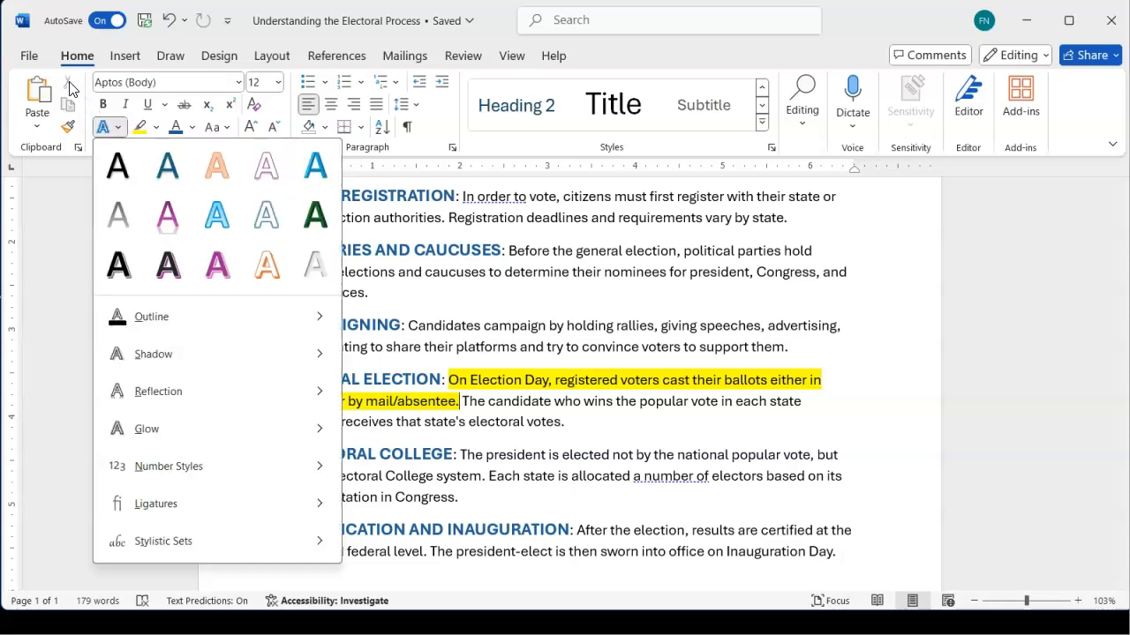
left_click(72, 89)
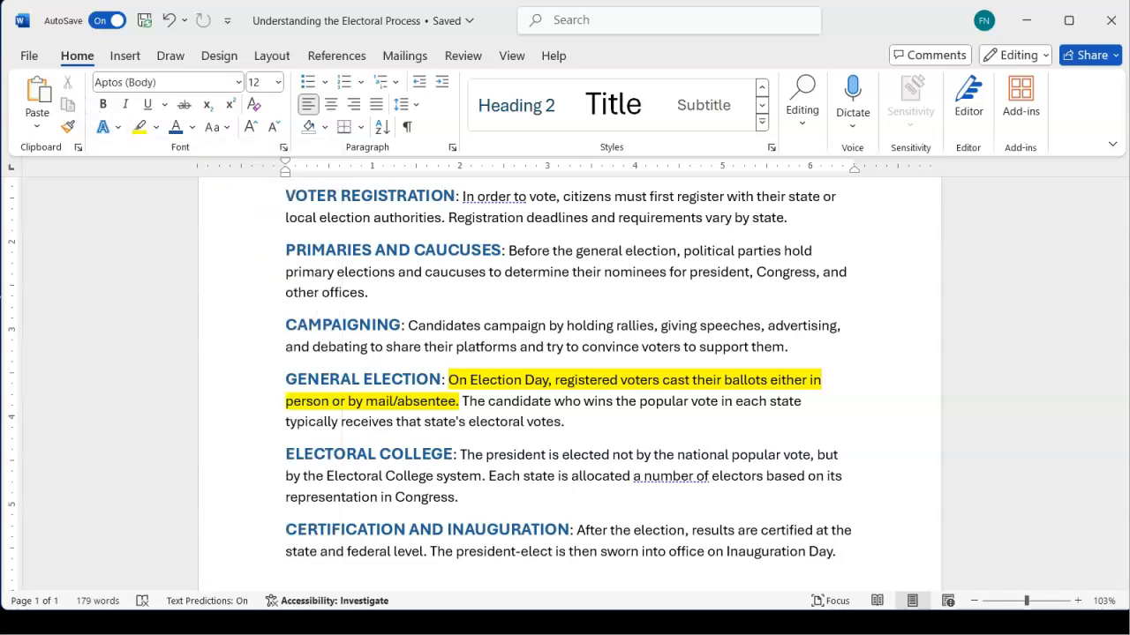
double_click(323, 424)
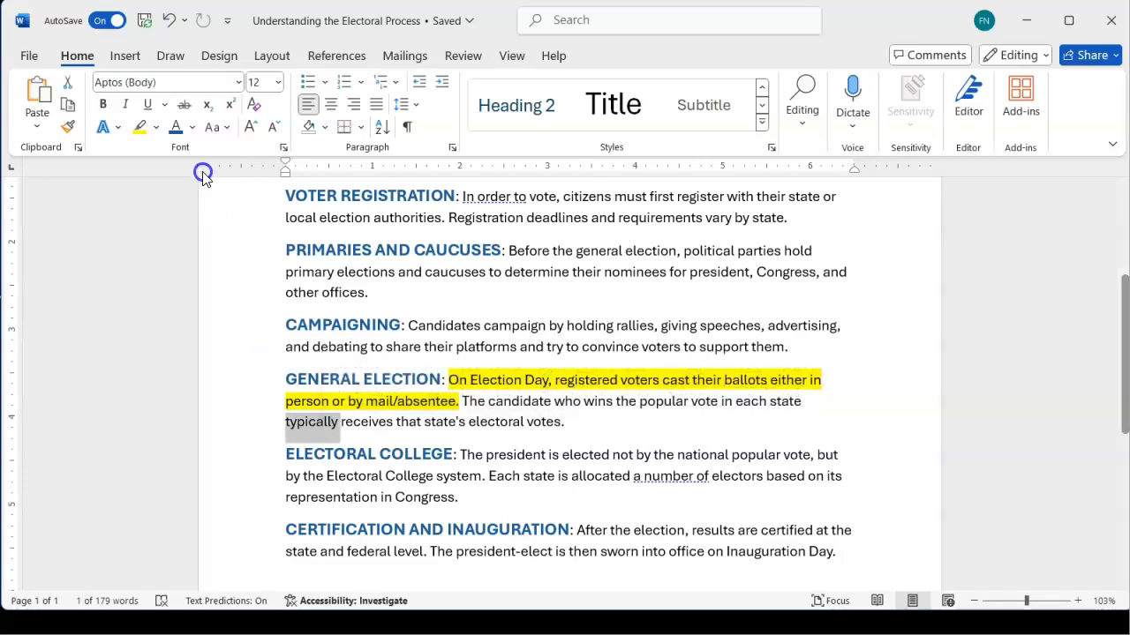
left_click(184, 107)
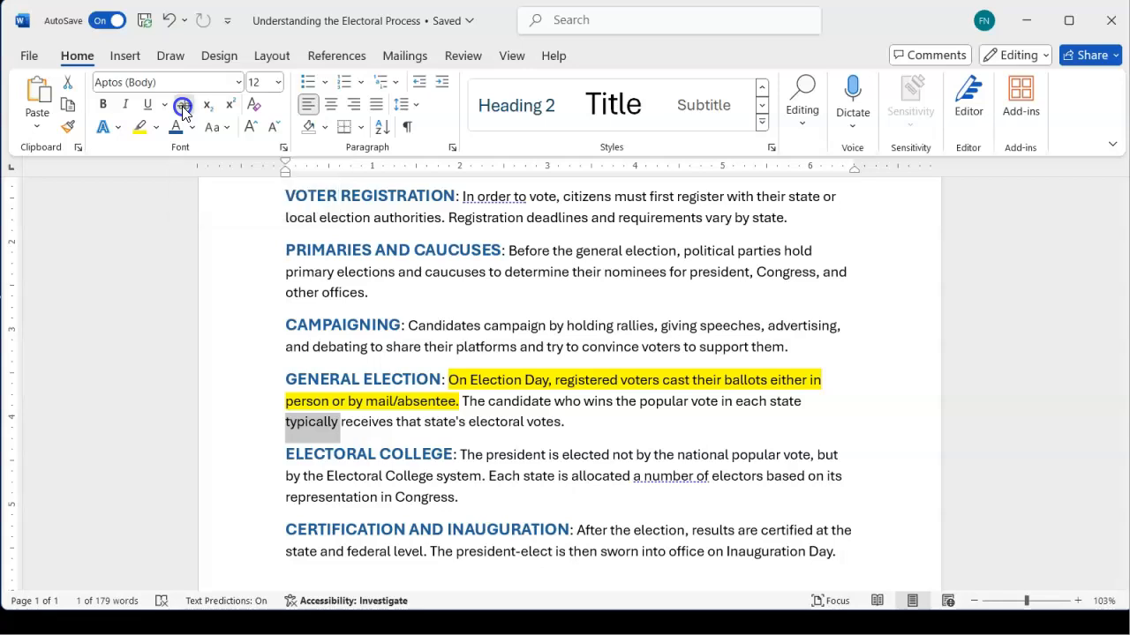
left_click(874, 331)
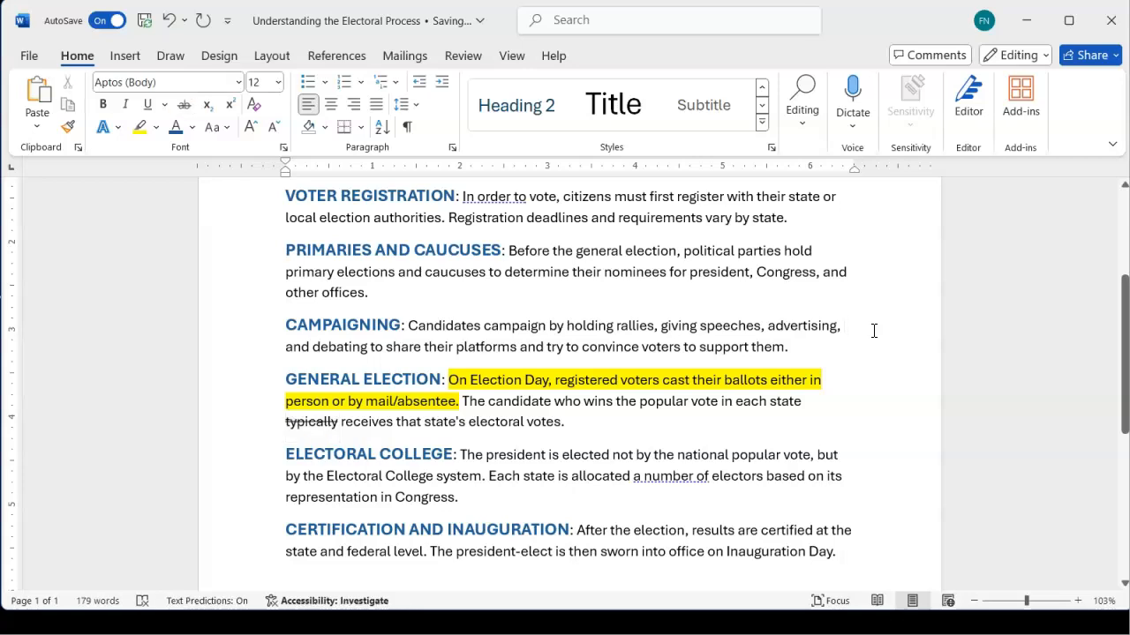
scroll(533, 396, "up", 3)
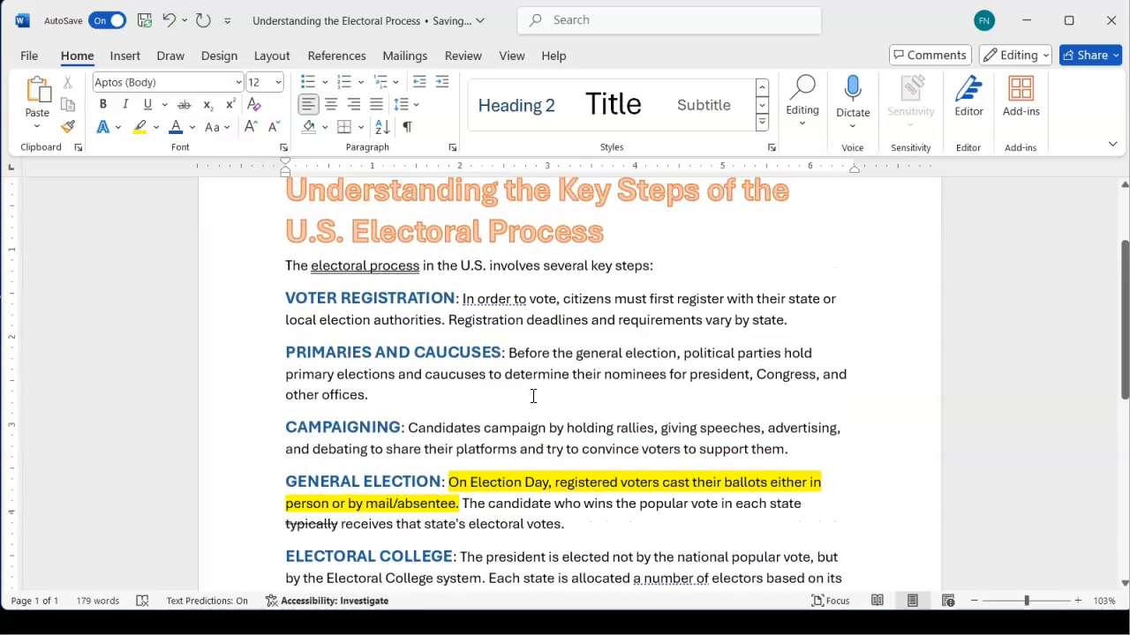
scroll(533, 396, "down", 3)
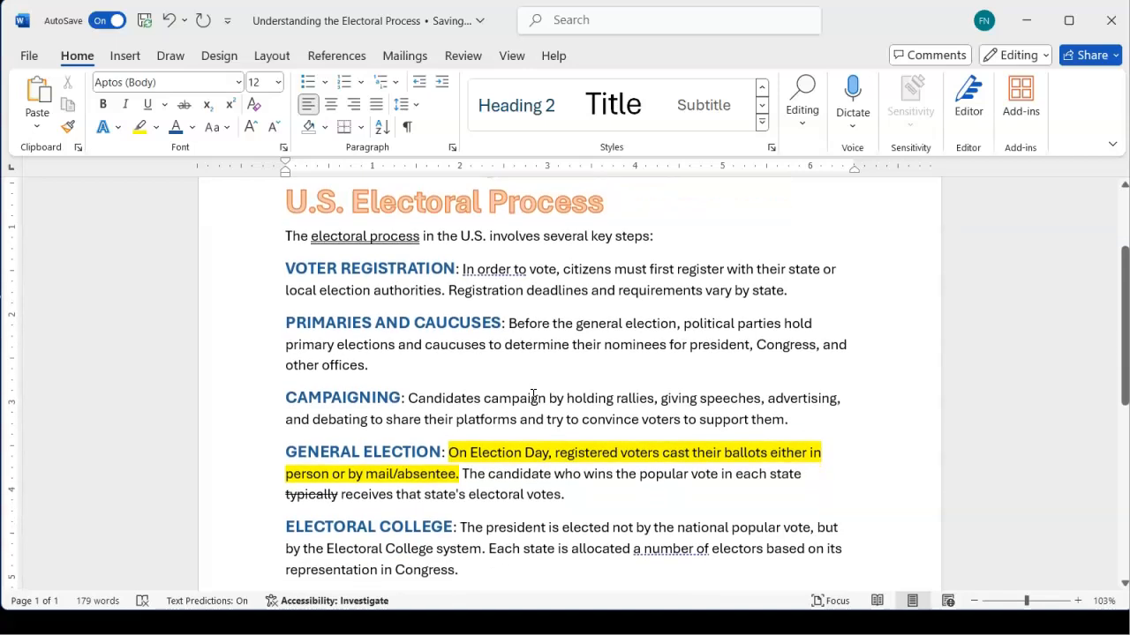
scroll(529, 394, "up", 1)
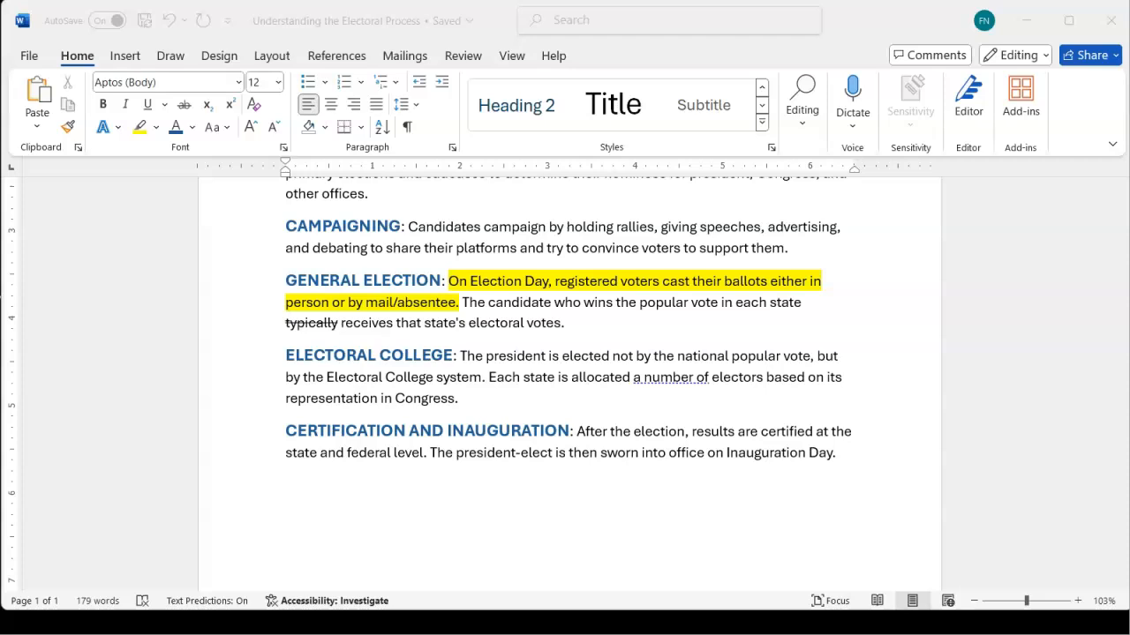
scroll(512, 247, "up", 4)
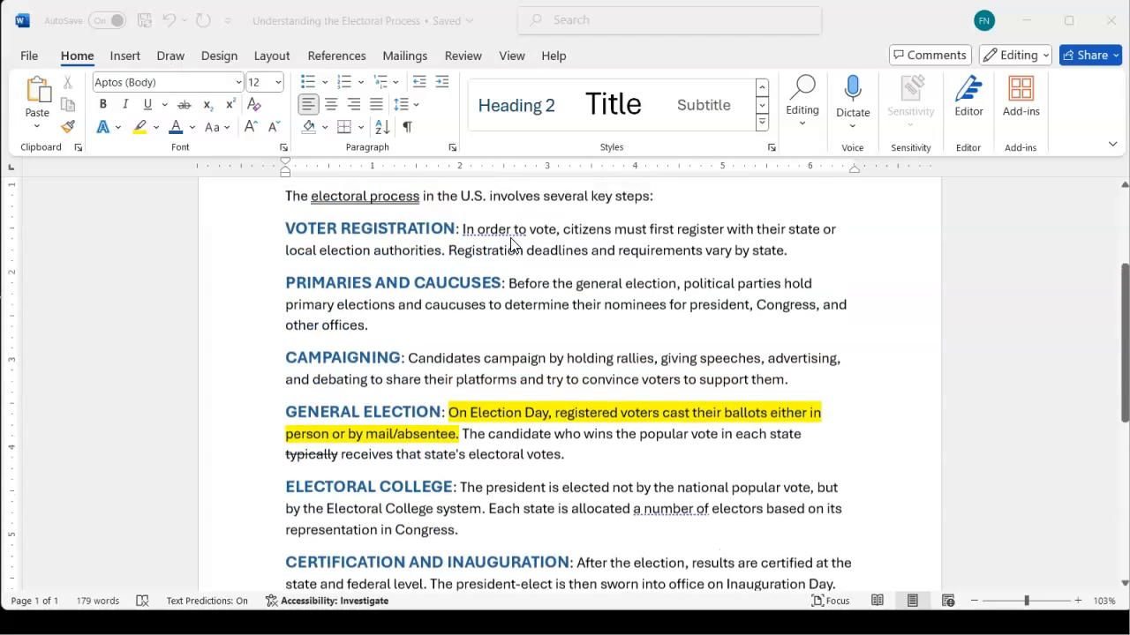
scroll(510, 245, "down", 5)
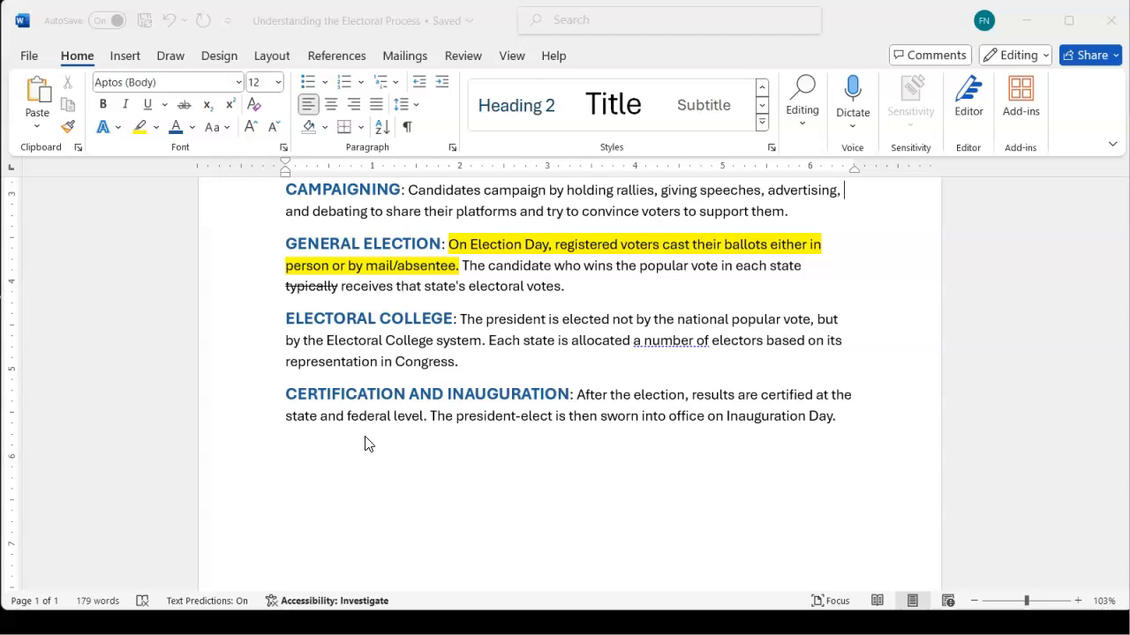
Italicize the words 'state' and 'federal' in the Certification and Inauguration description
double_click(298, 421)
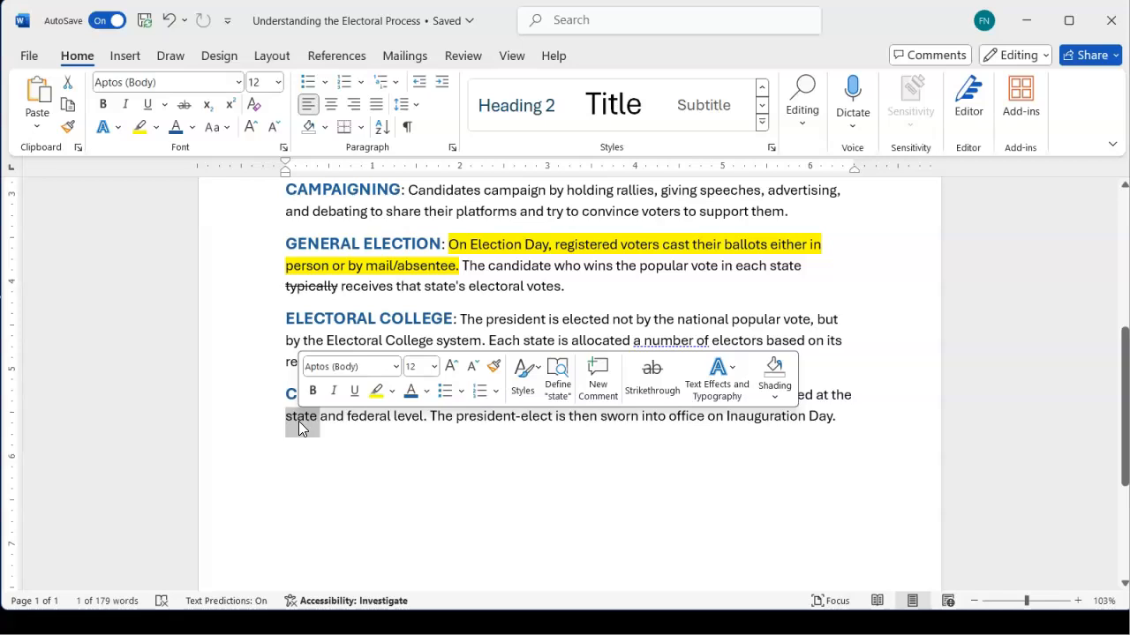
double_click(363, 417, "ctrl")
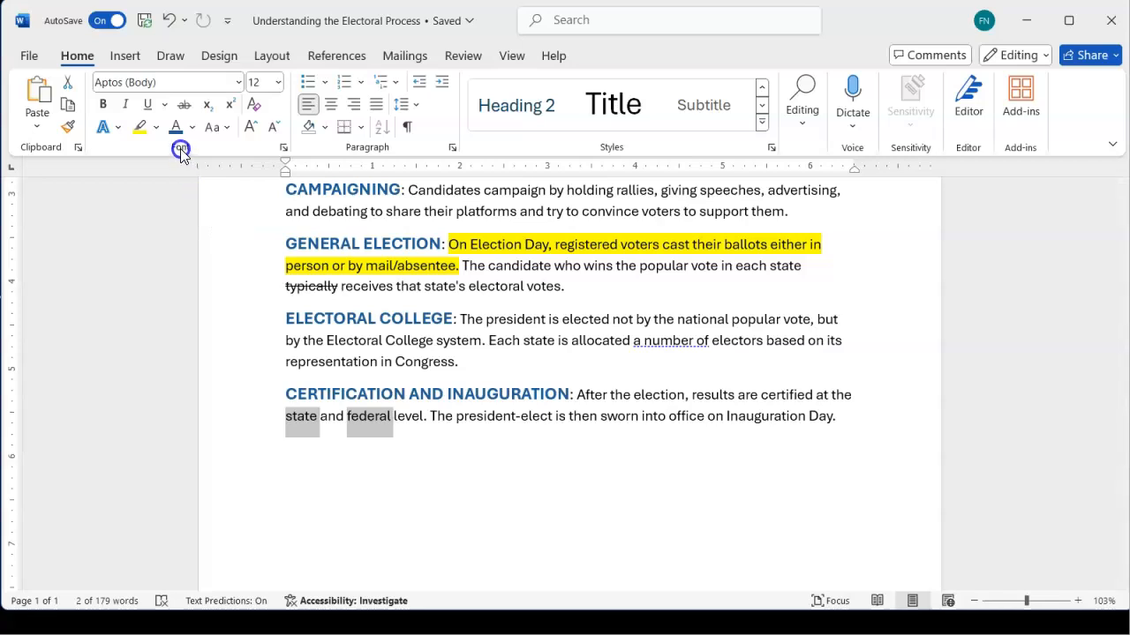
left_click(126, 108)
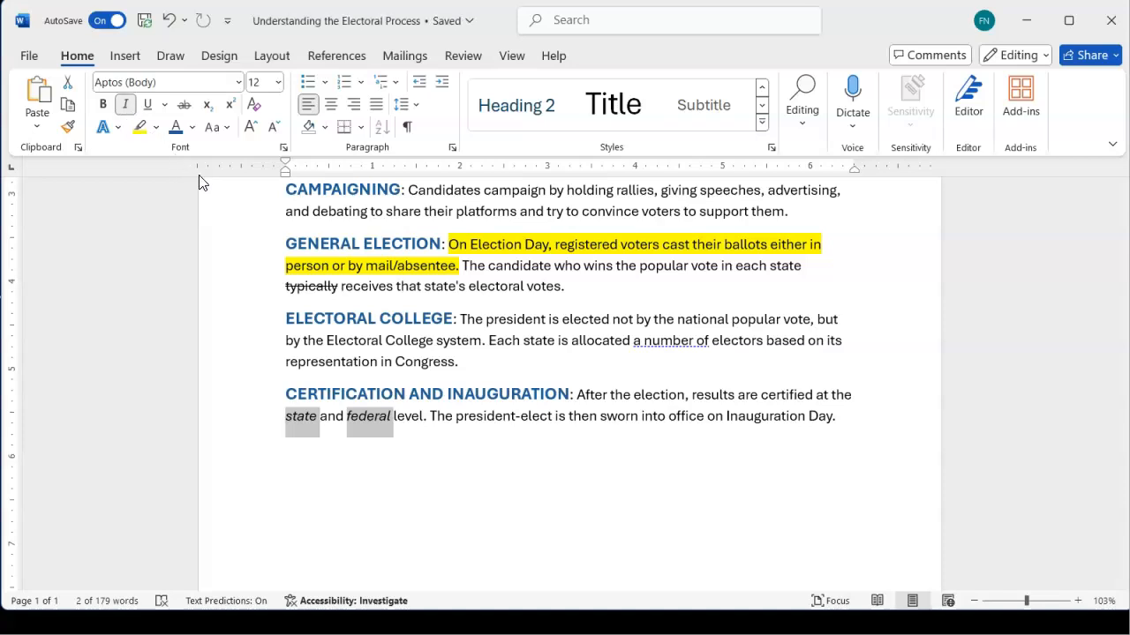
scroll(459, 293, "up", 5)
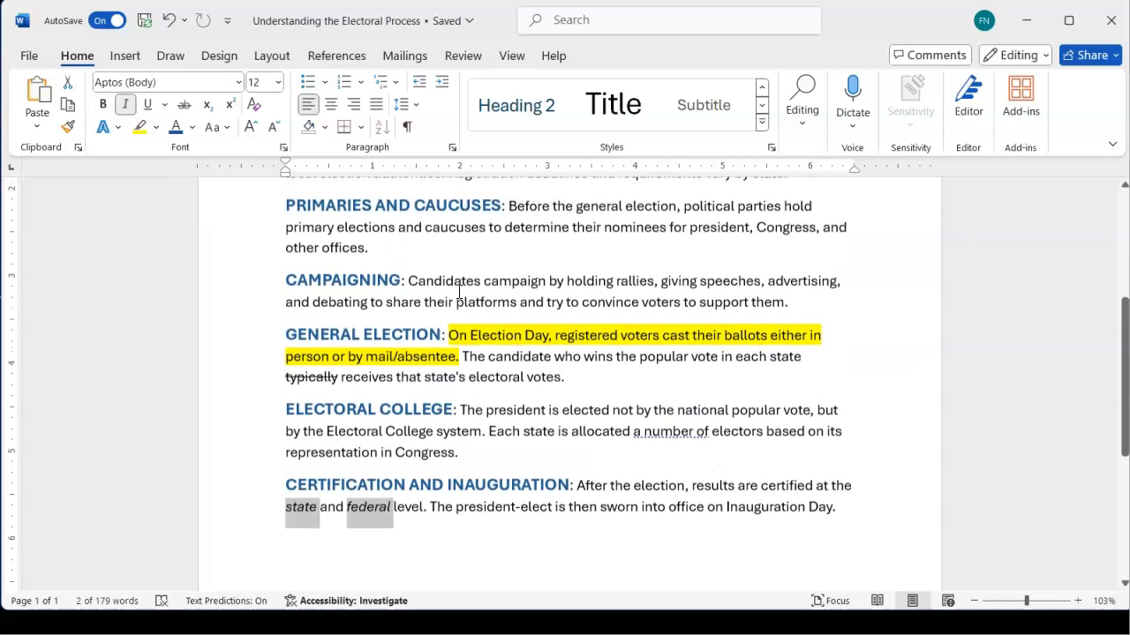
left_click(458, 291)
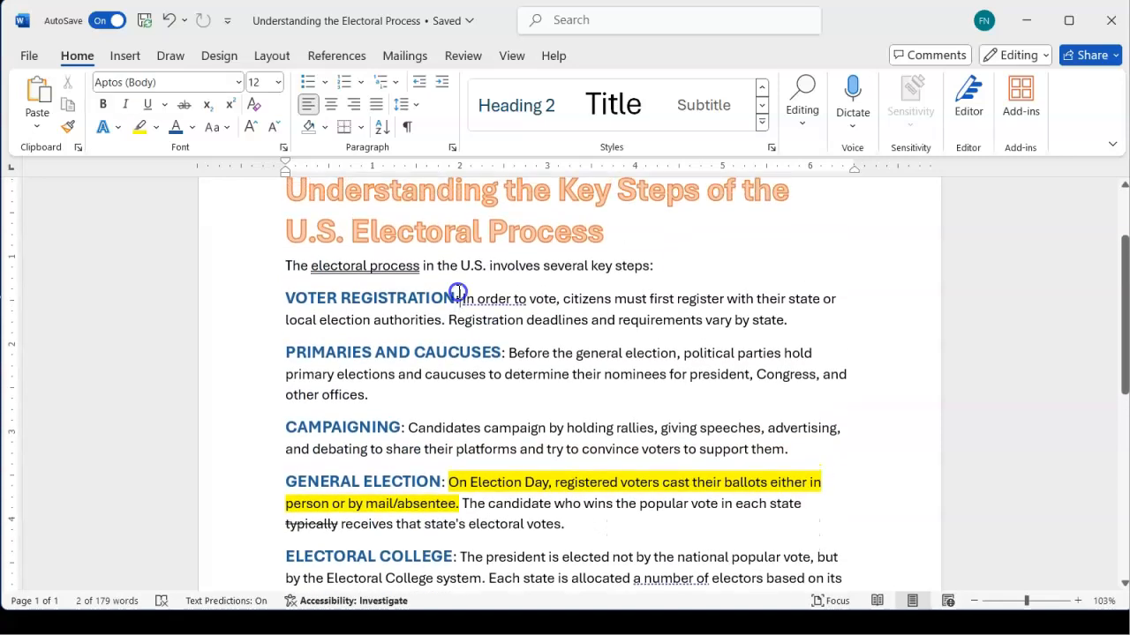
scroll(458, 291, "up", 1)
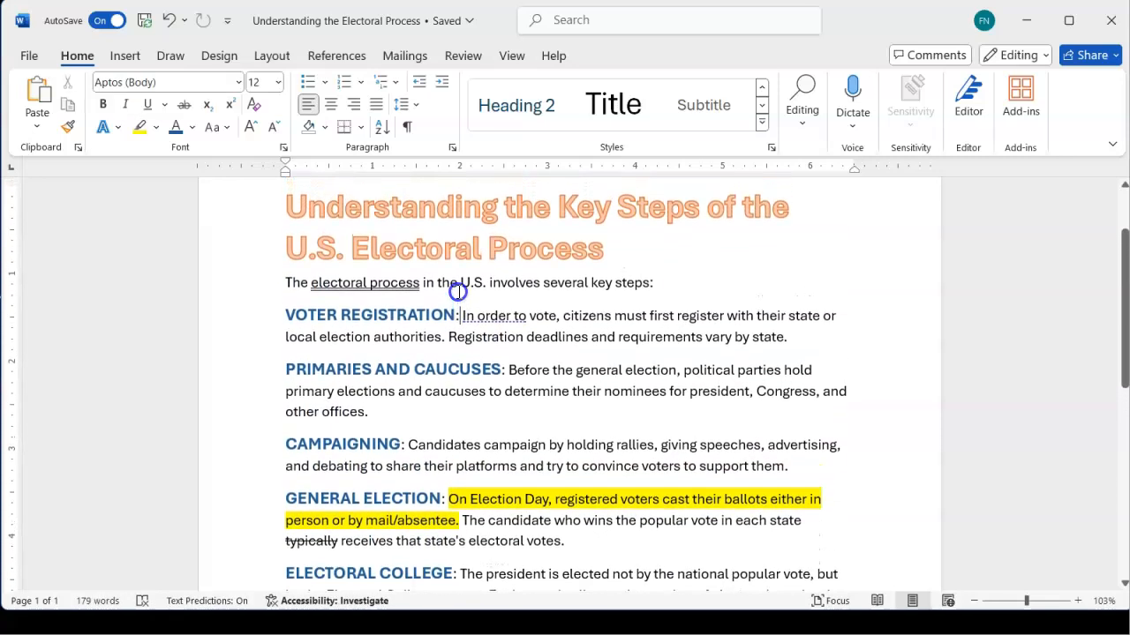